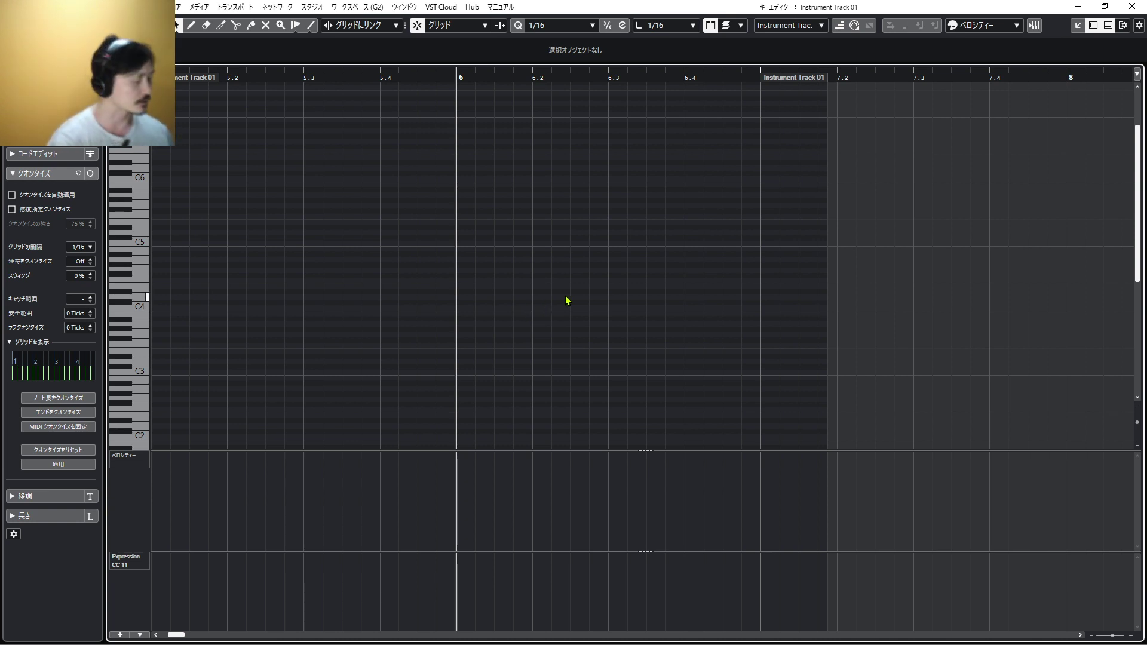
Record a sustained G0 bass note from bar 6 on Instrument Track 01 and select it to check its pitch
key(space)
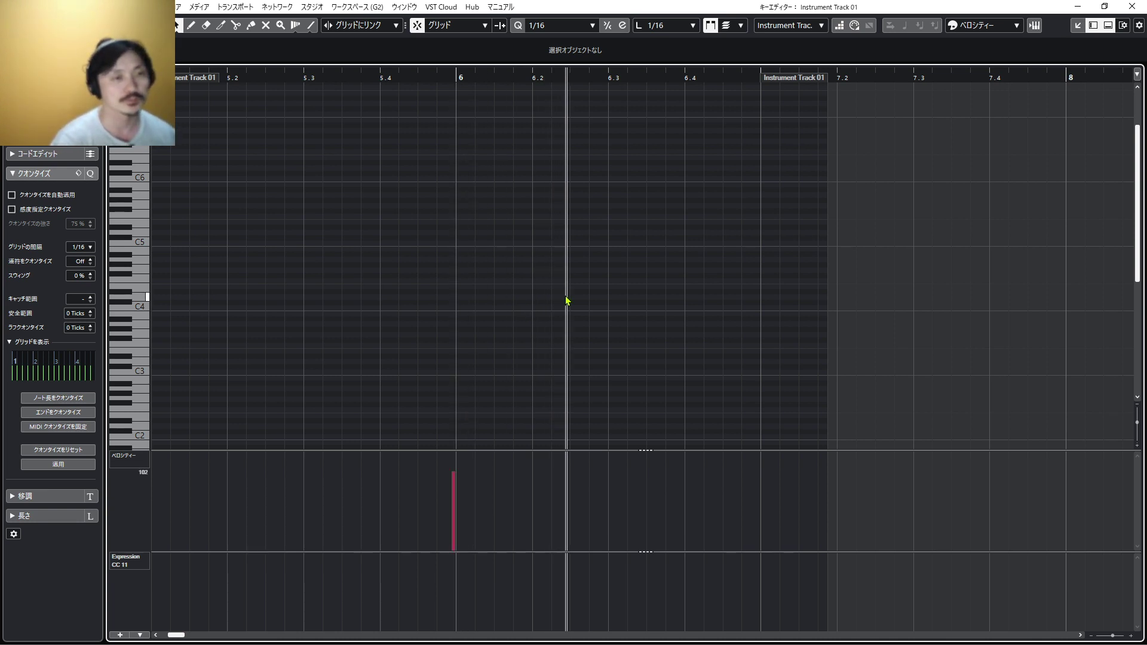
key(space)
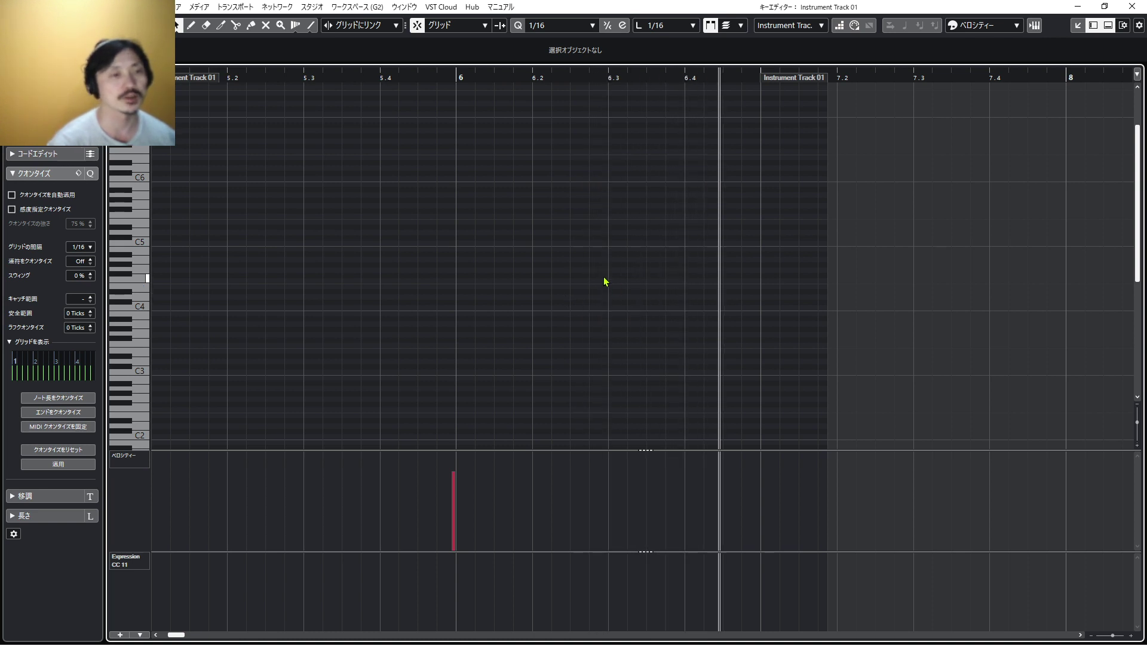
scroll(602, 278, down, 8)
scroll(602, 277, up, 2)
drag(594, 295, 540, 430)
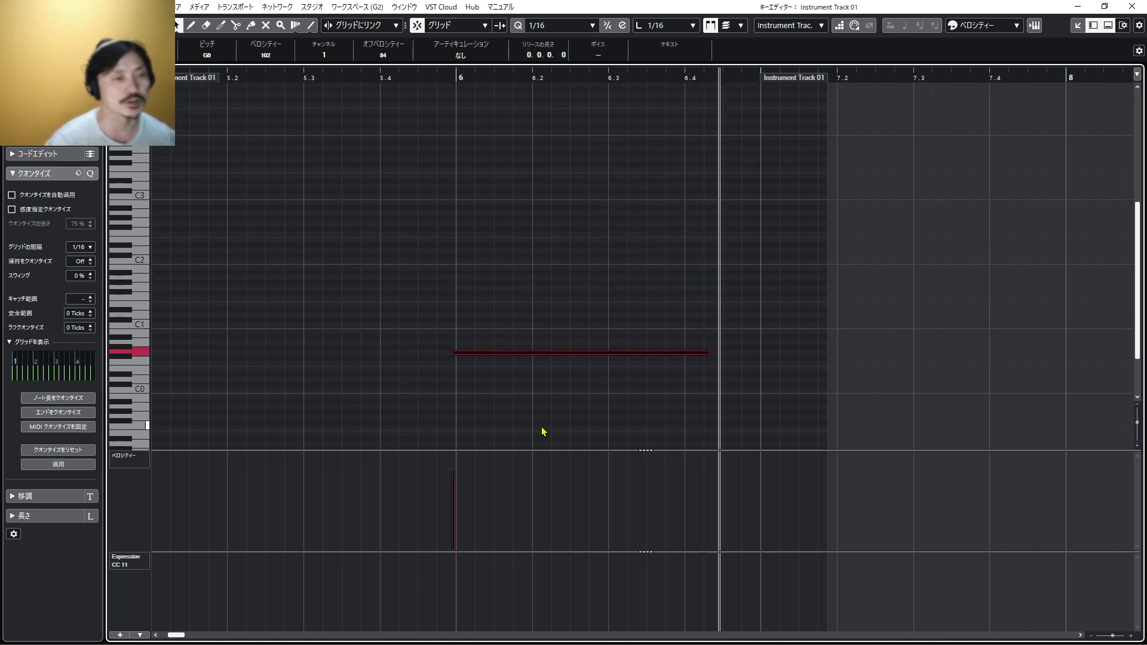
click(549, 281)
Record the upper chord notes G2, B2 and D3 from bar 6 above the G0, G1 and D2 notes
key(KP_0)
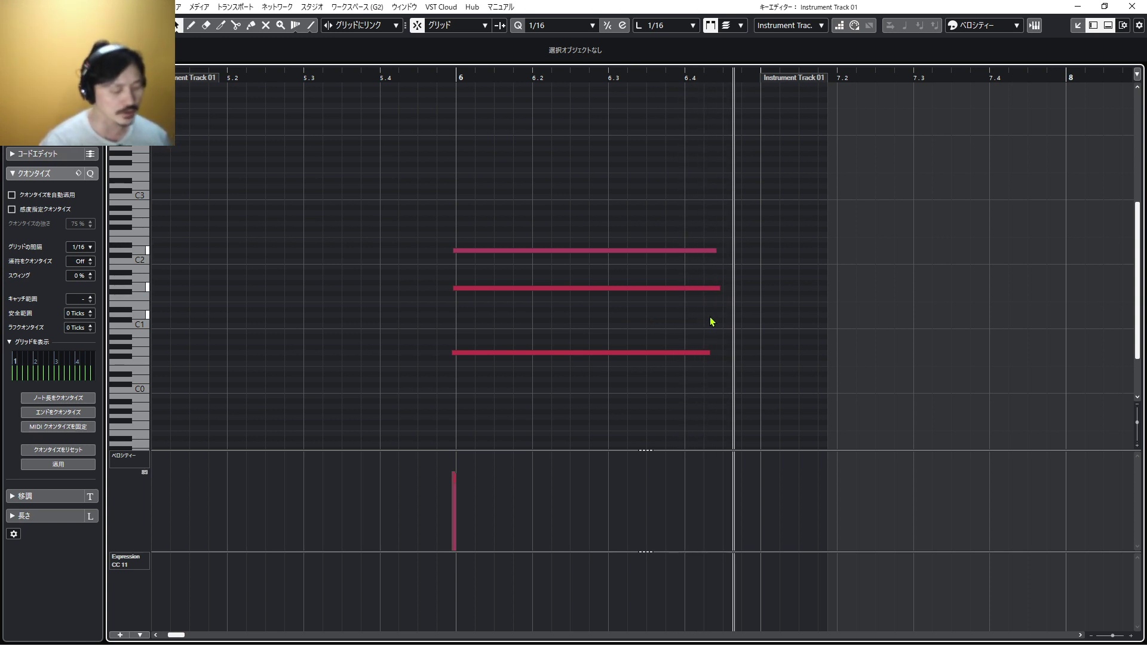
key(space)
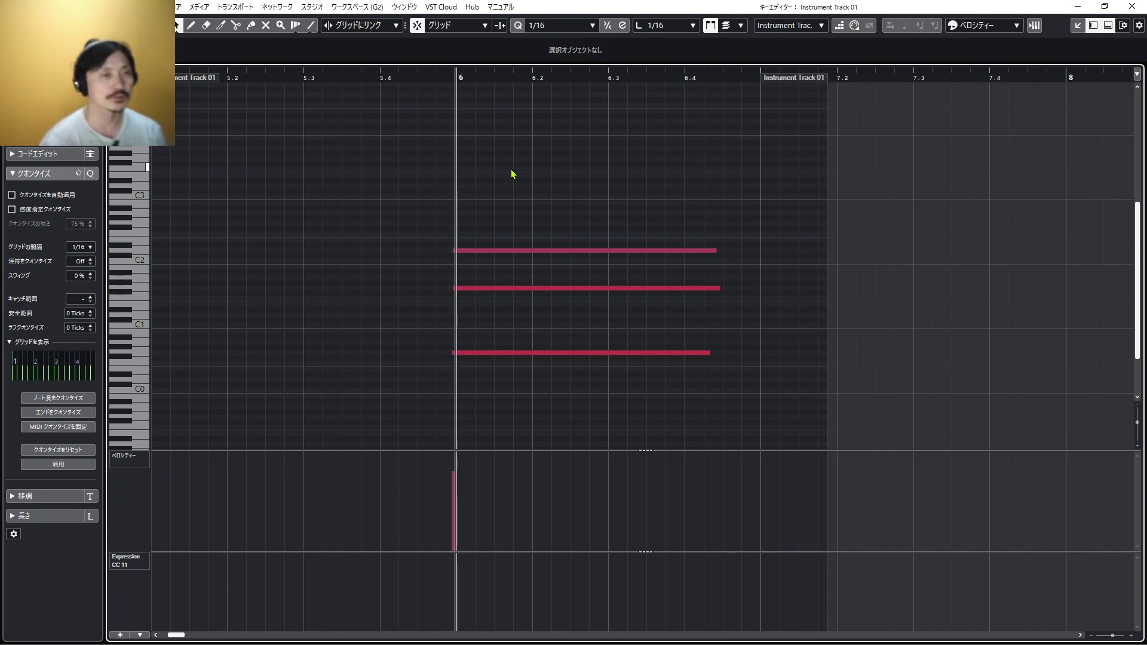
key(KP_Multiply)
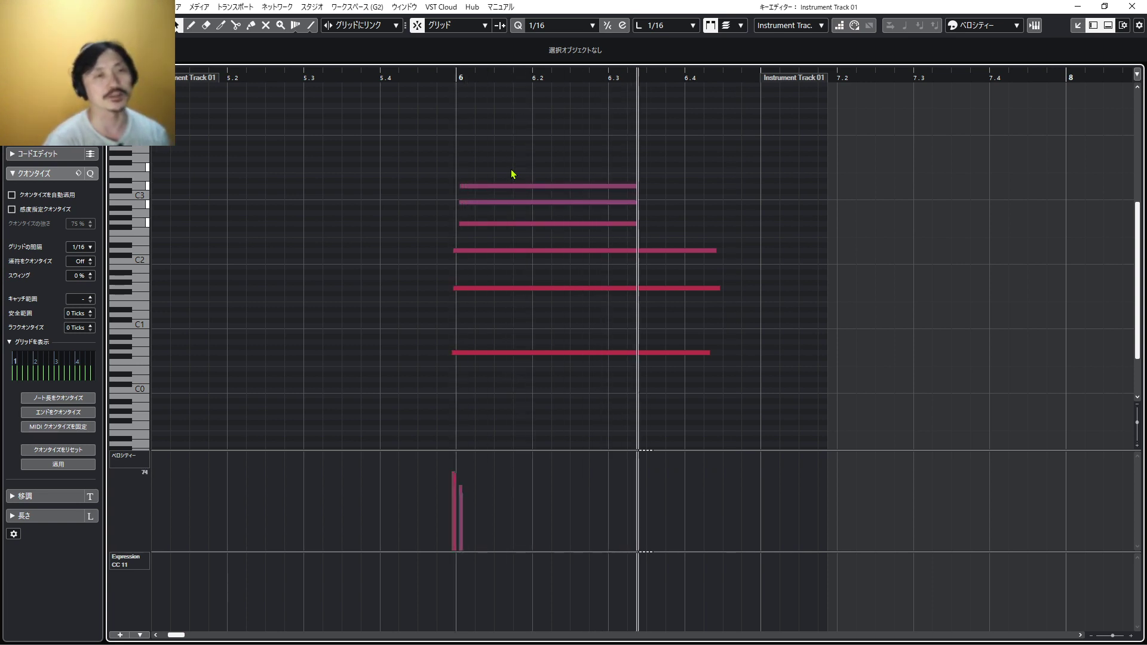
key(space)
key(KP_0)
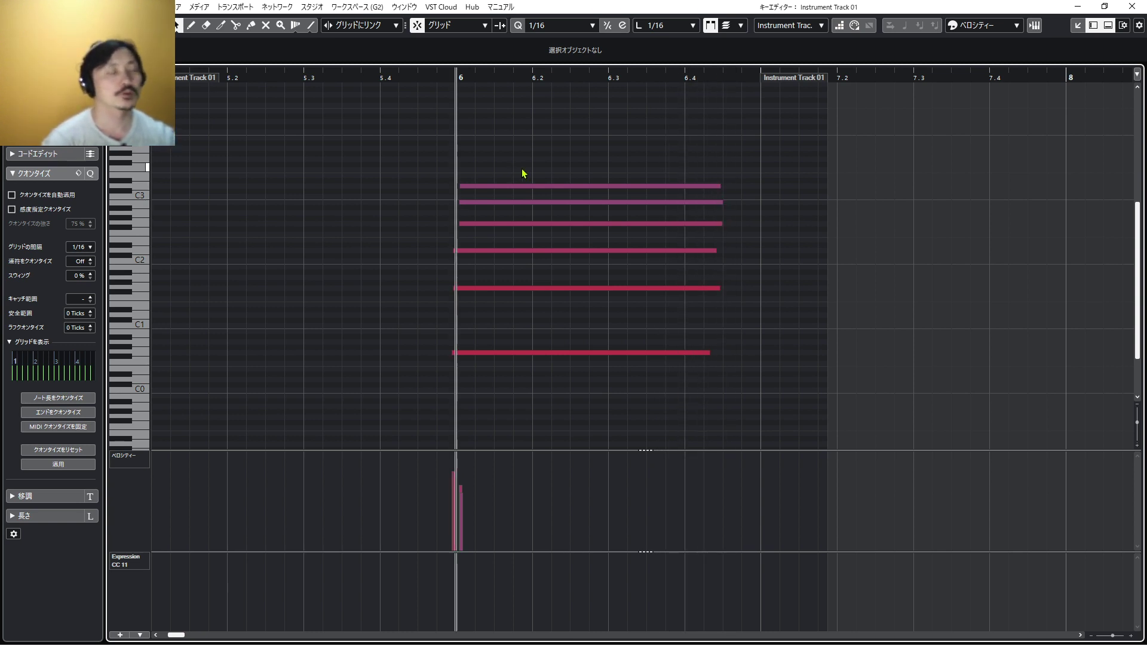
Play back the six-note chord from bar 6 to hear how its full voicing sounds
key(space)
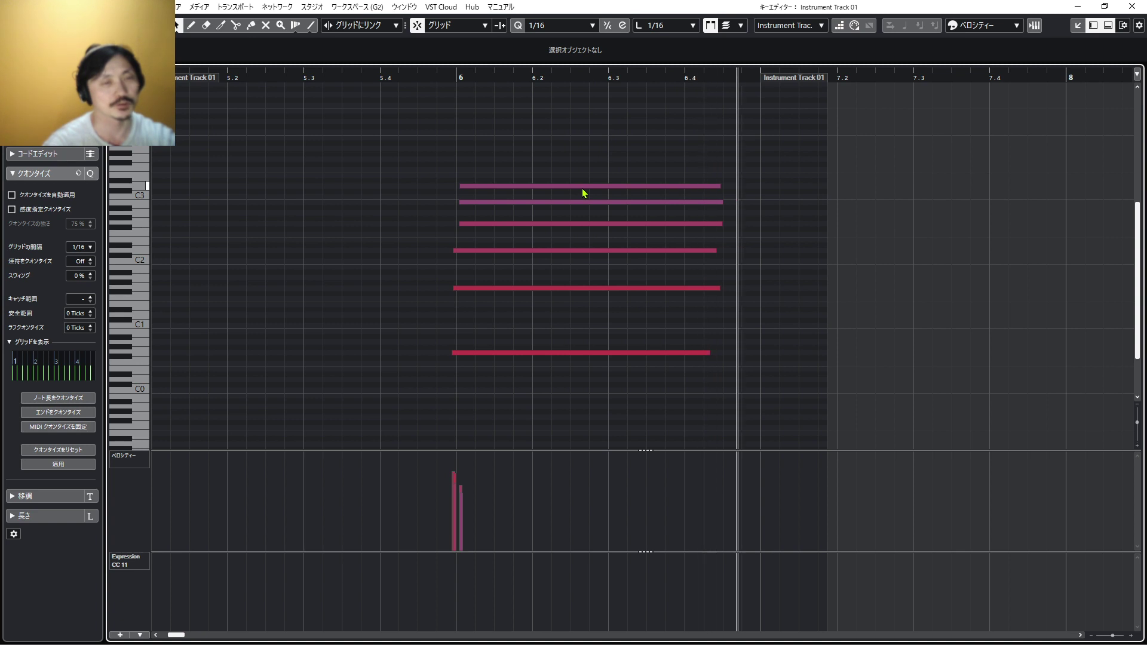
key(space)
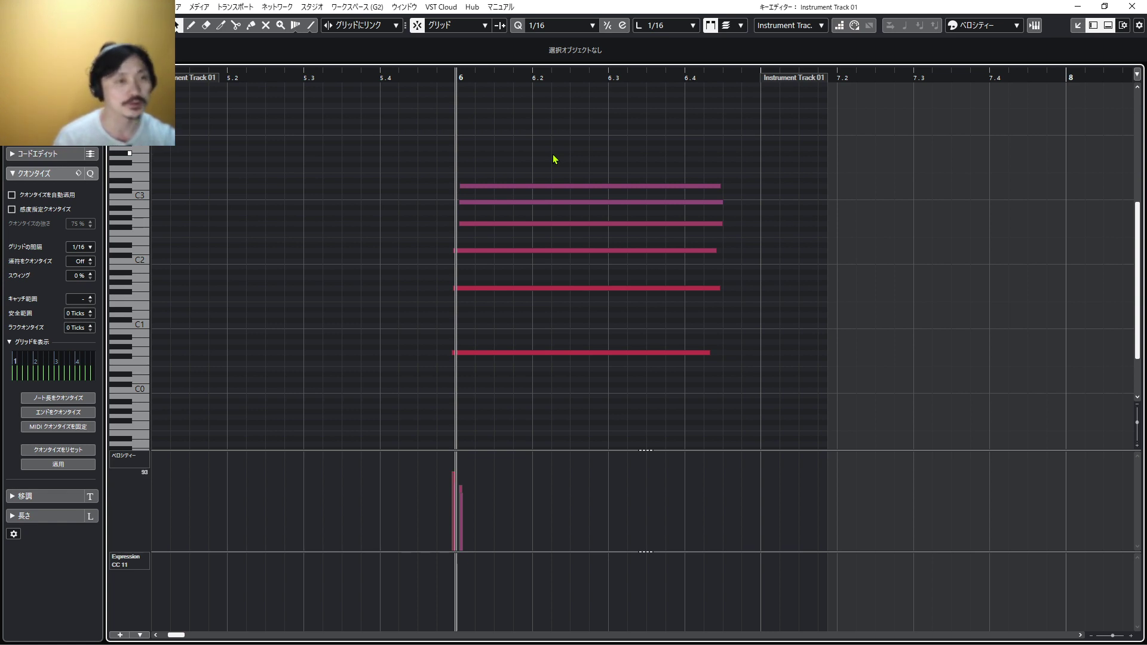
key(space)
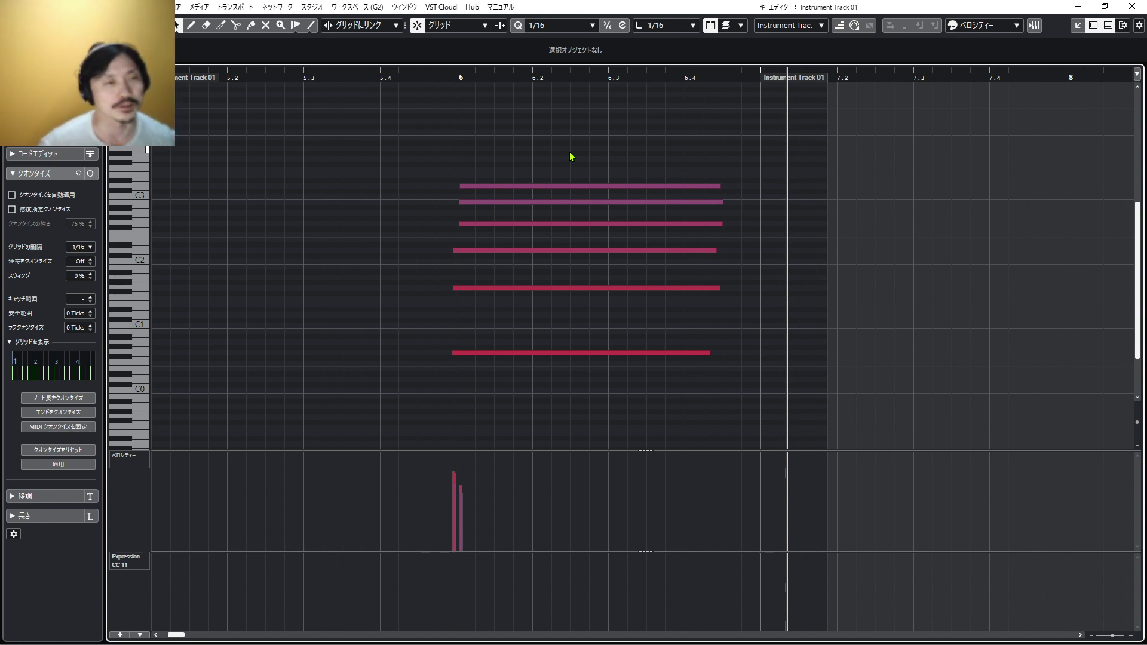
Close the key editor and open the three HALion Sonic 01 parts at bar 2 together in one key editor
key(ctrl+w)
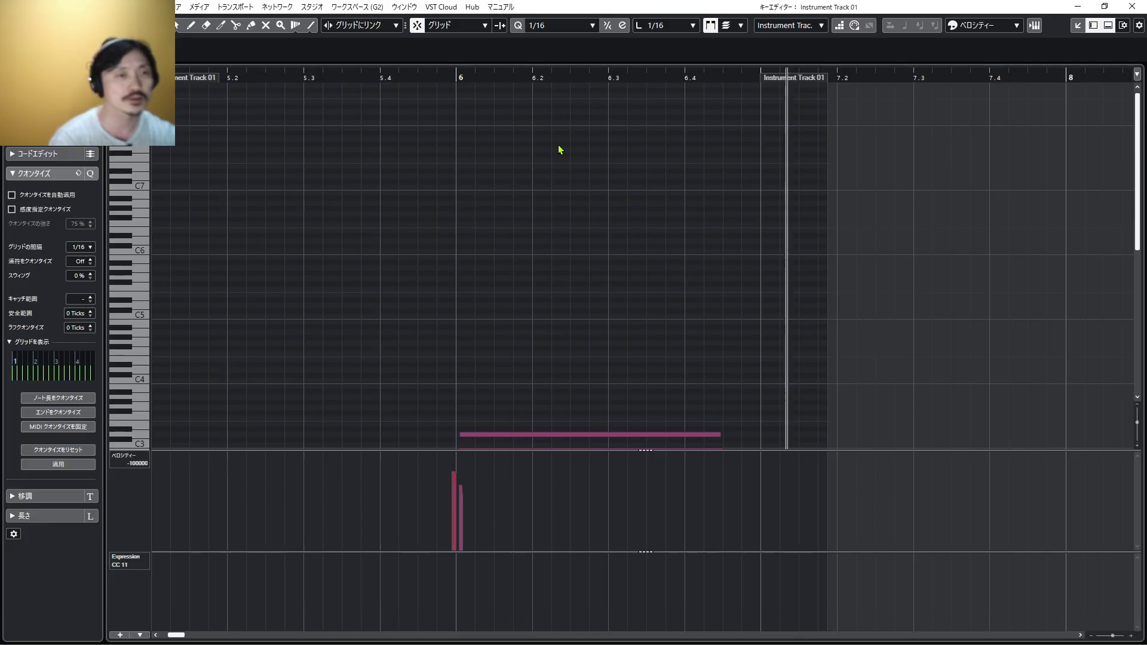
key(KP_Subtract)
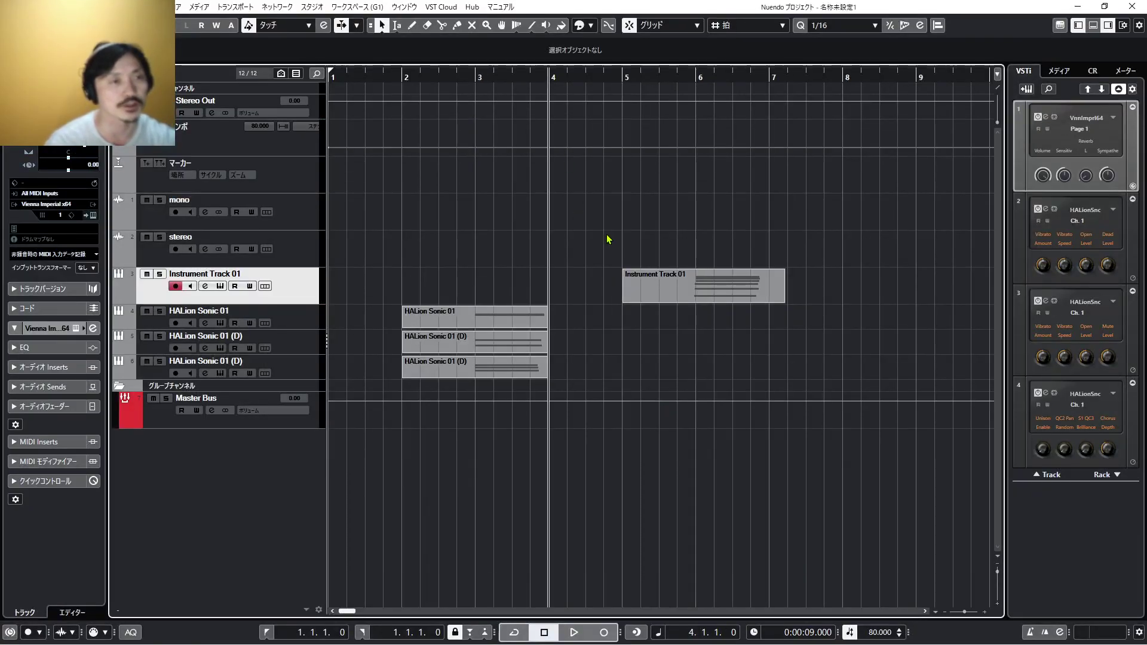
drag(530, 262, 537, 389)
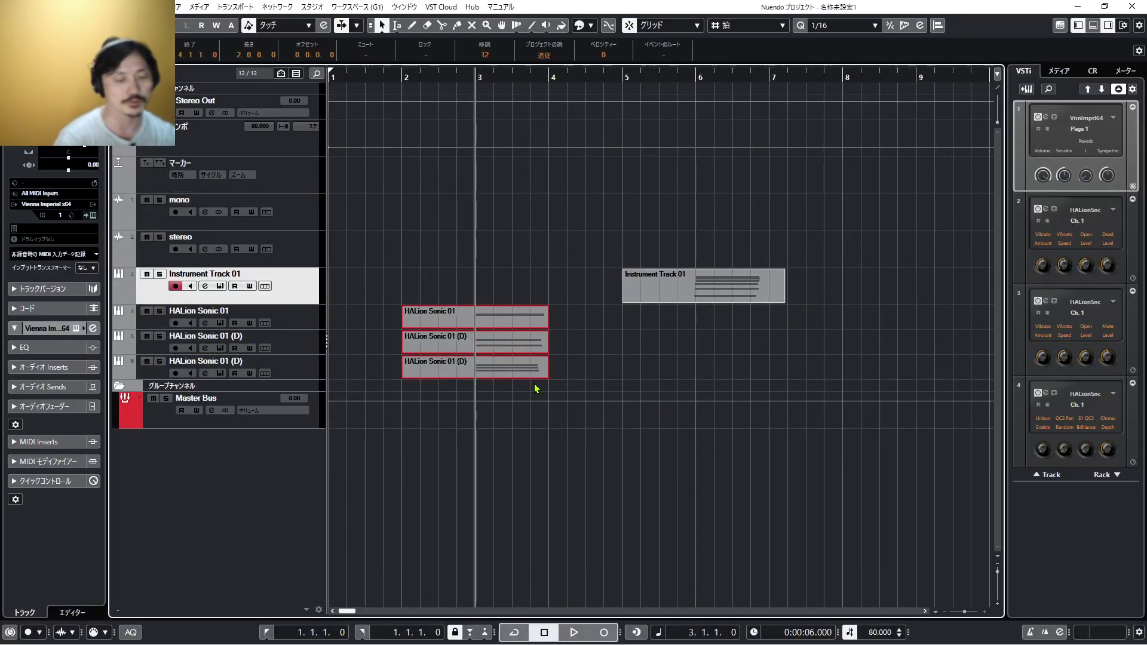
key(Return)
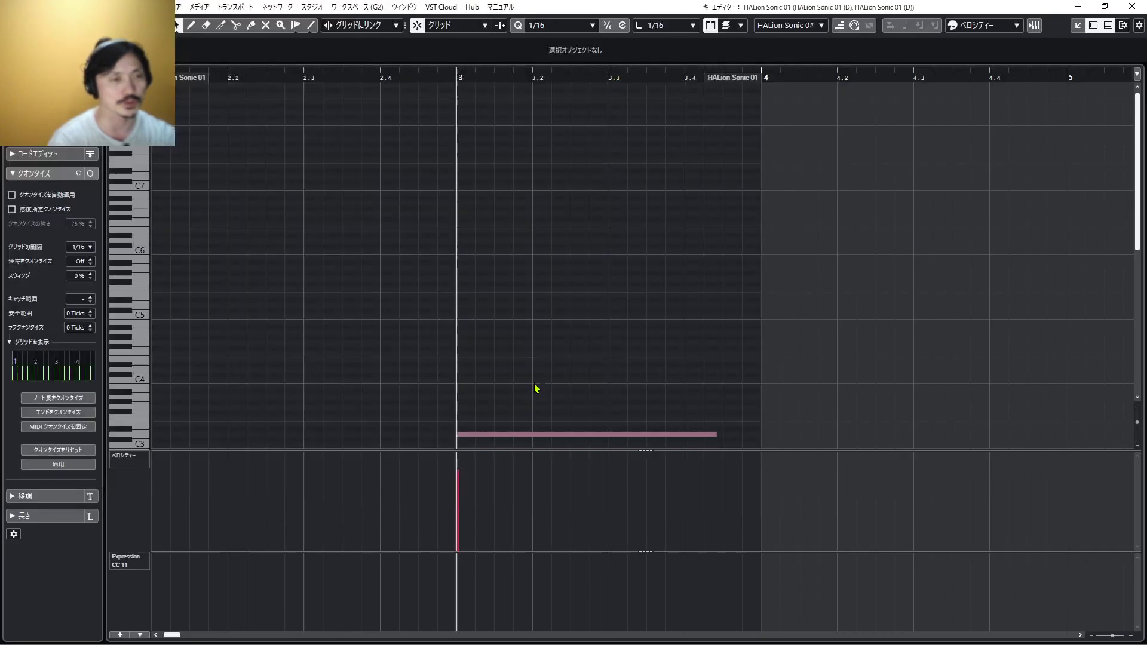
scroll(711, 282, down, 5)
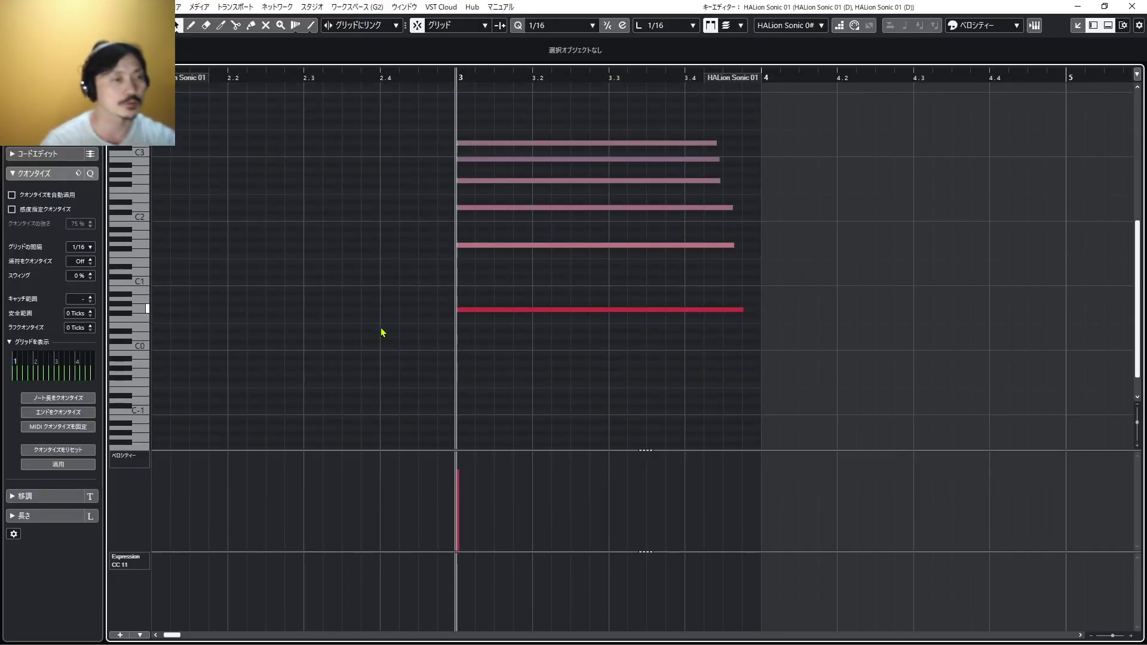
Play the layered chord at bar 3 and select its six notes one by one from G0 up to D3
key(space)
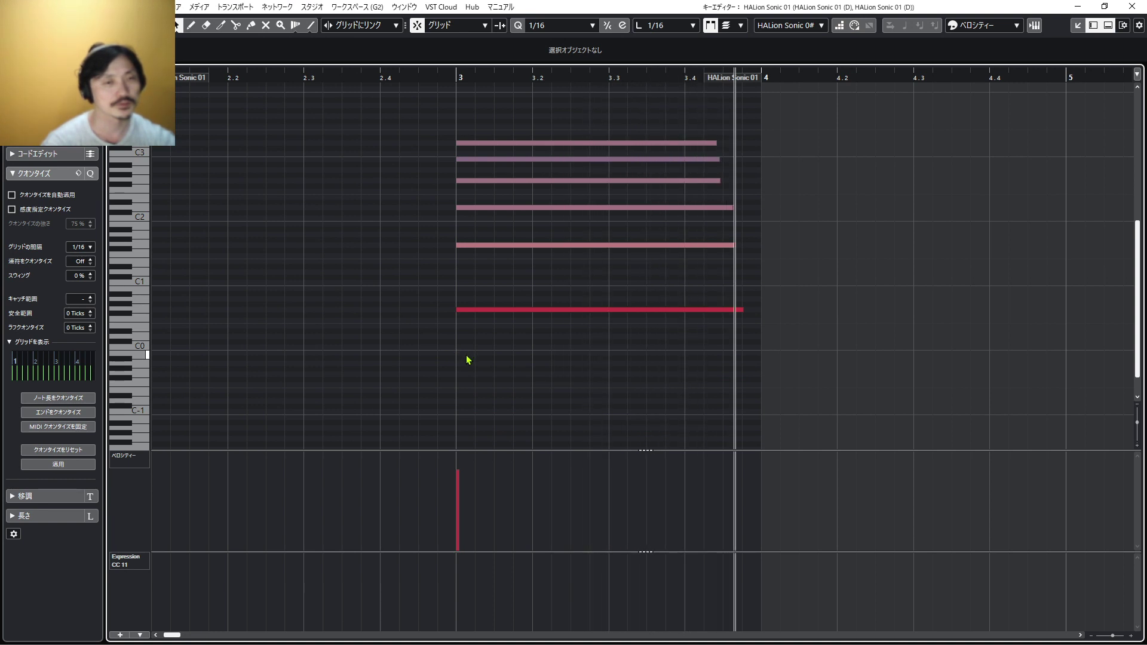
key(space)
click(501, 311)
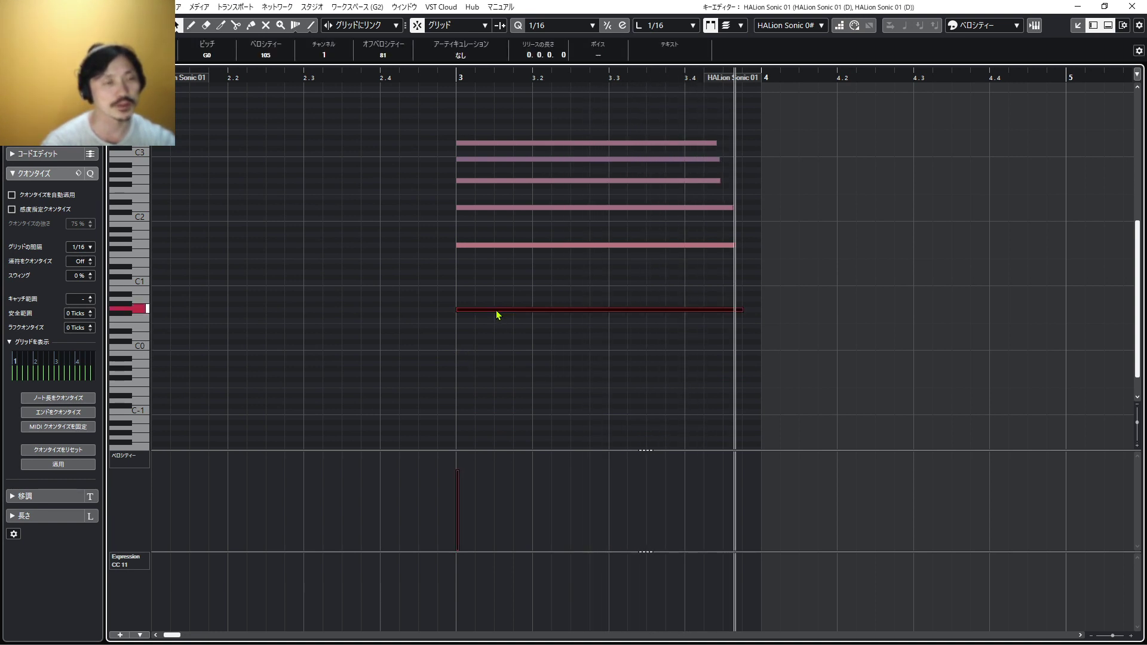
click(487, 246)
click(487, 208)
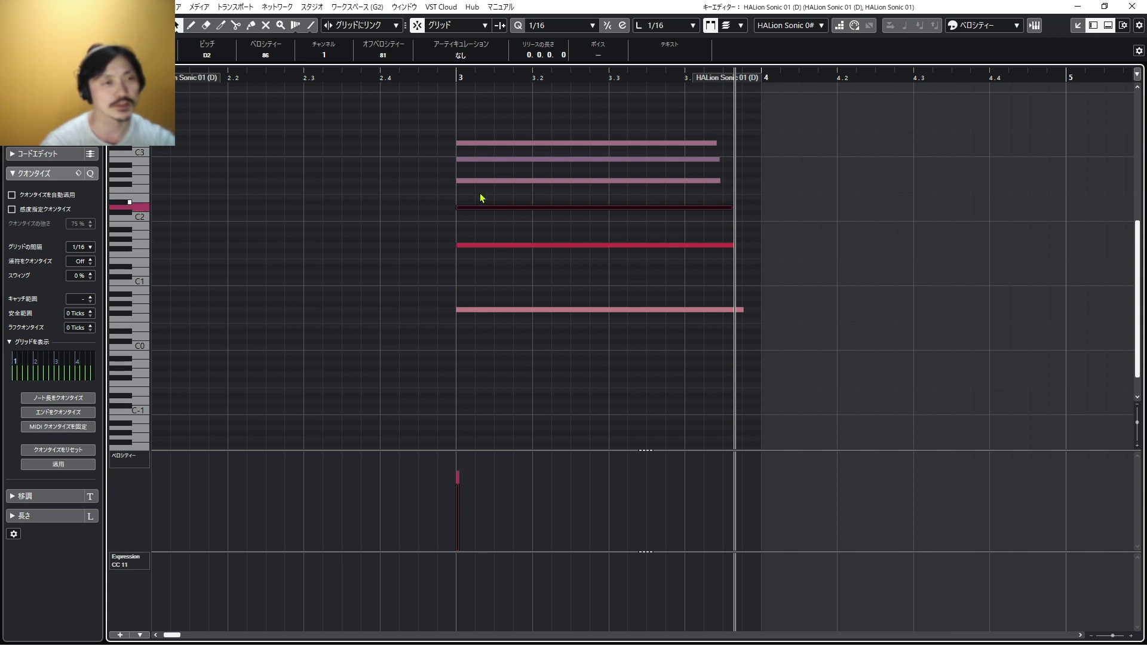
click(505, 181)
click(503, 159)
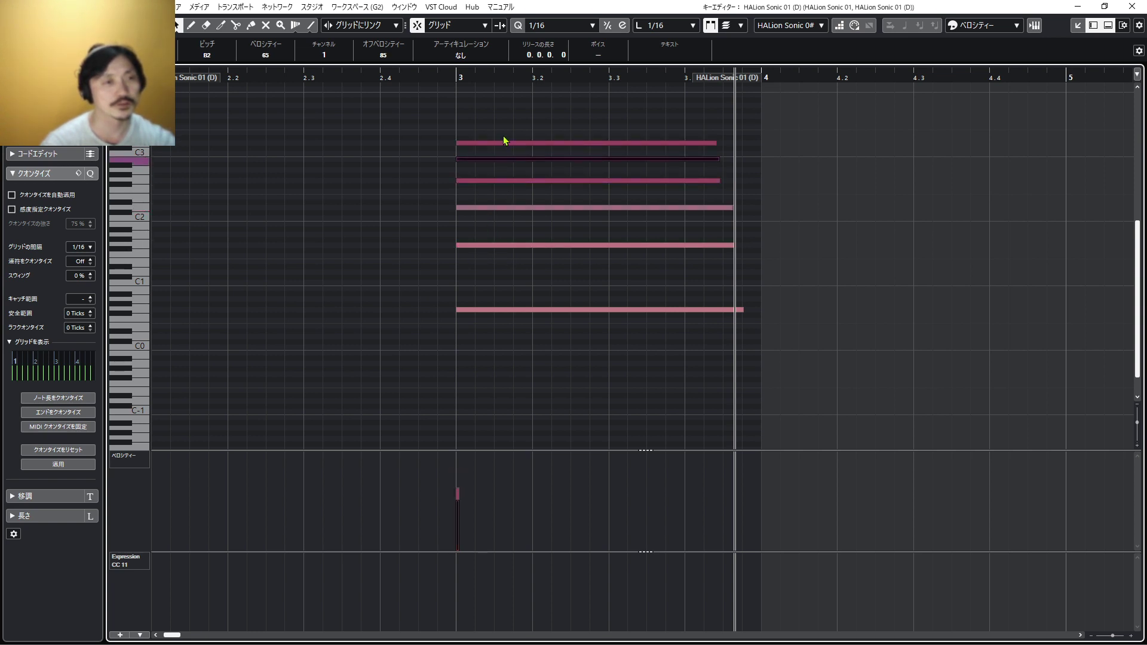
click(500, 143)
click(530, 128)
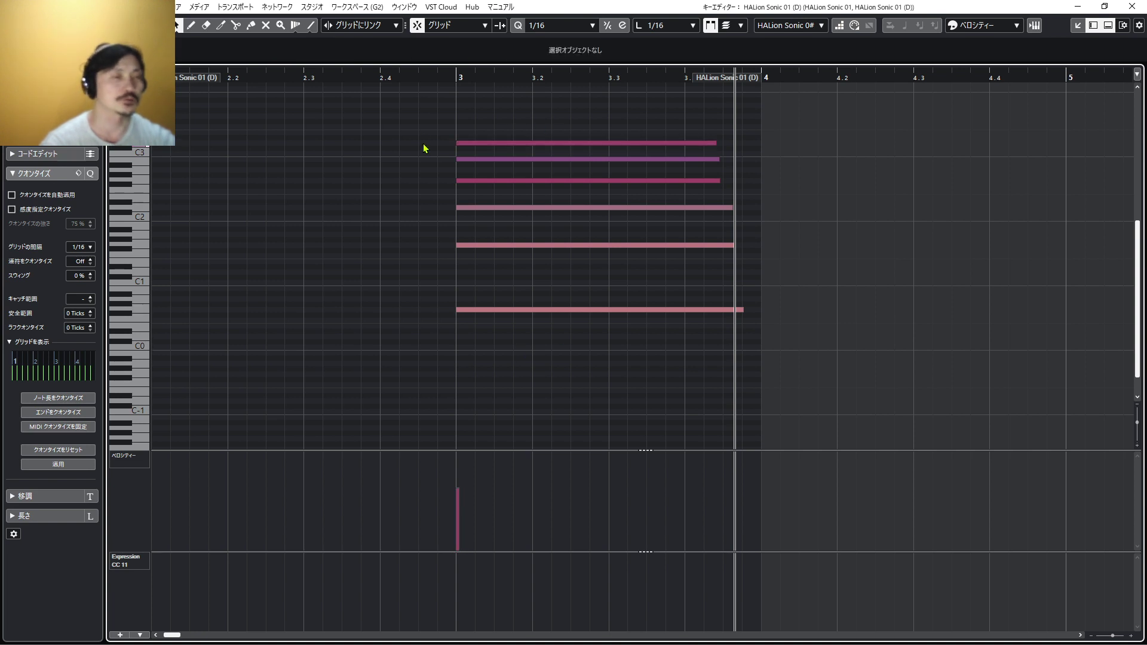
Select all six notes of the bar 3 chord together and play the chord again
drag(388, 109, 560, 382)
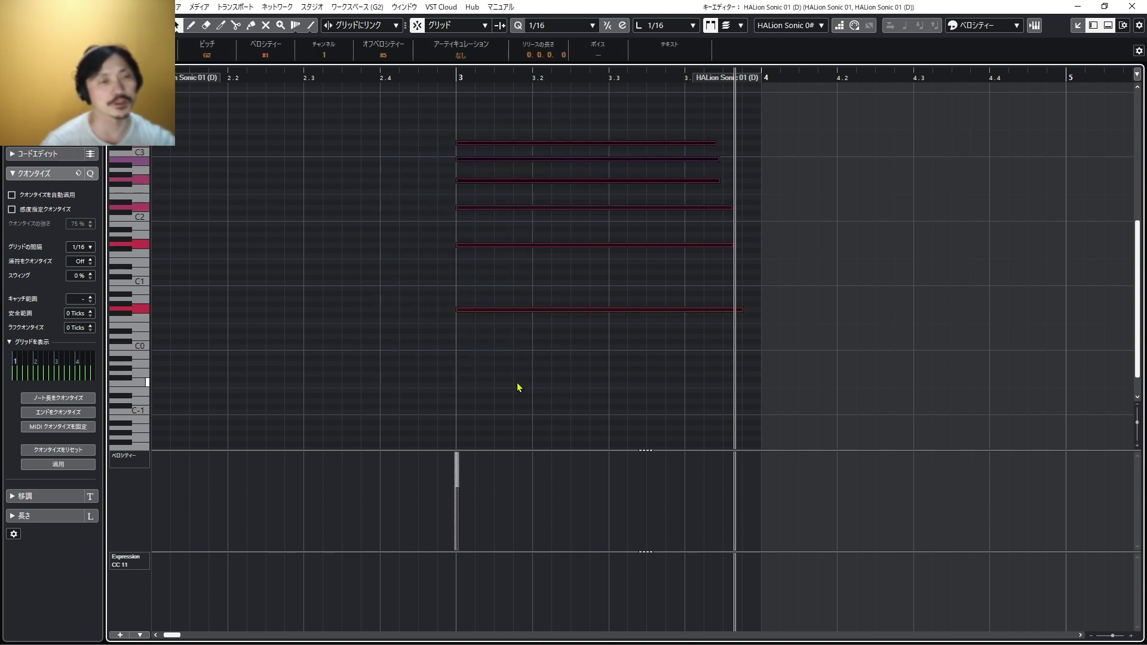
click(369, 327)
key(space)
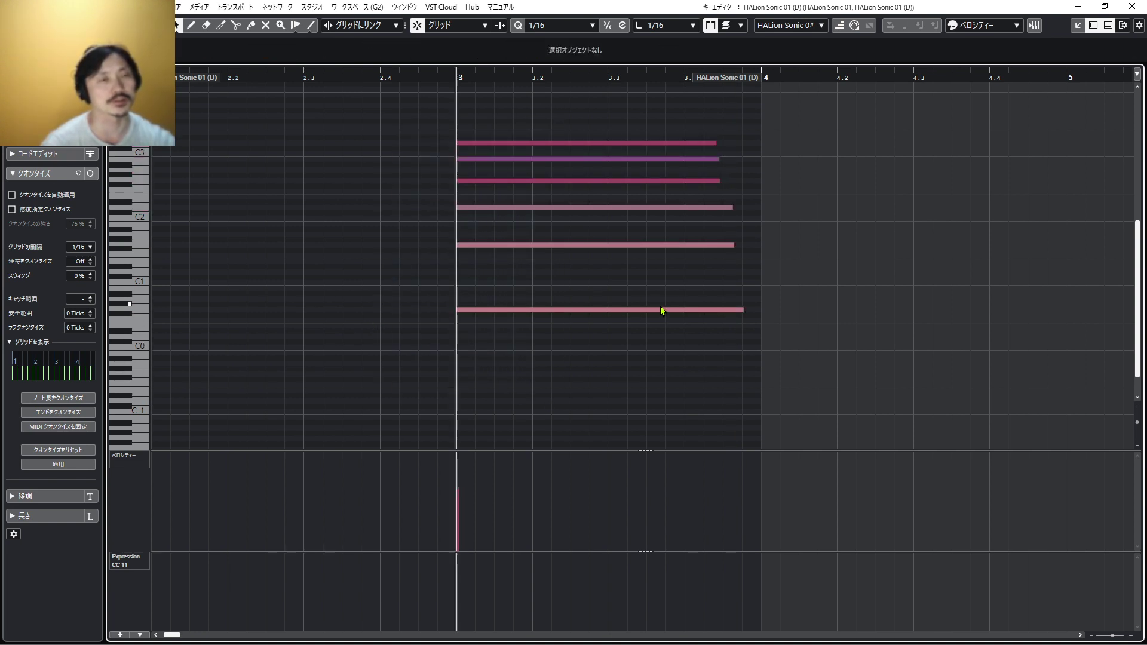
key(space)
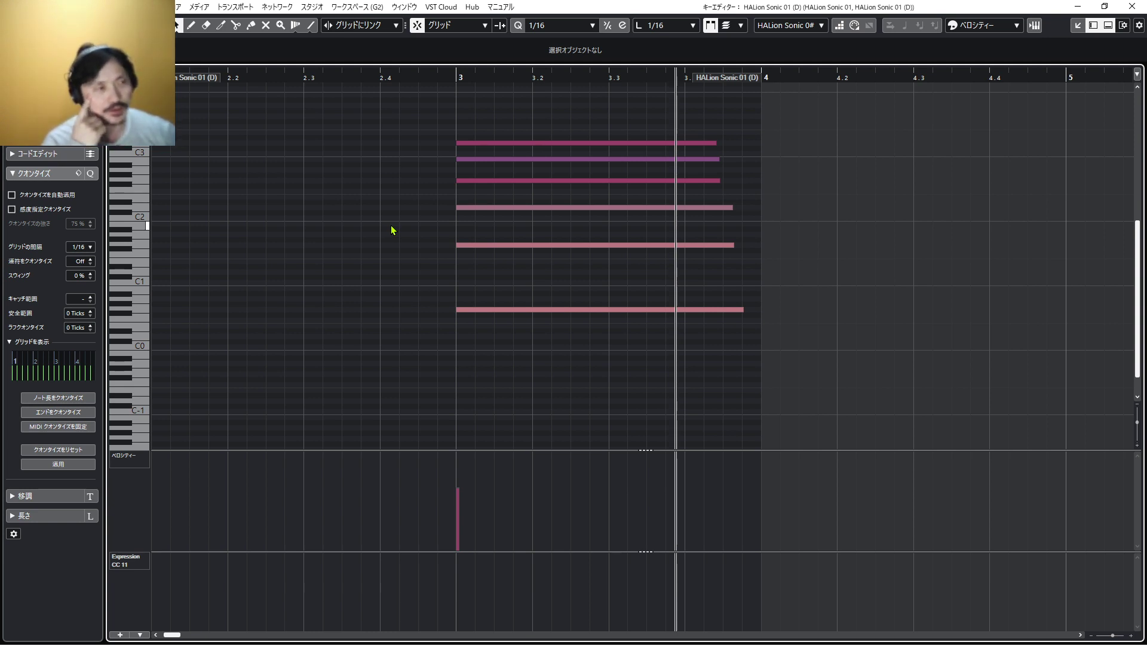
Examine the close spacing of the upper chord notes G2, B2 and D3 by selecting them in groups
drag(429, 130, 502, 197)
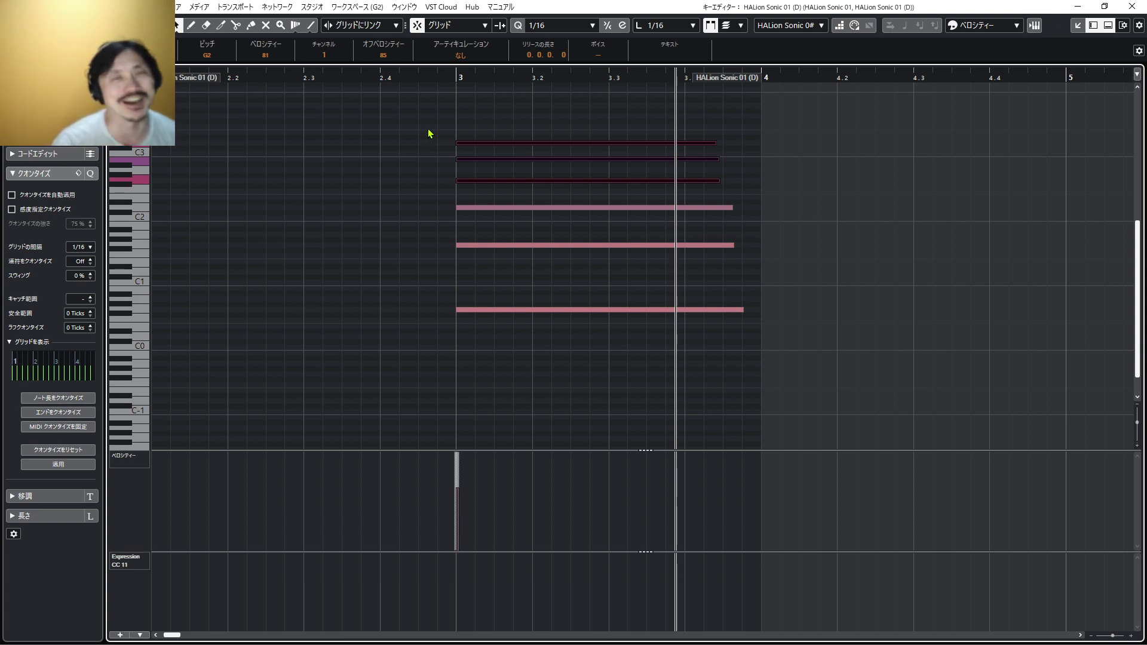
click(463, 125)
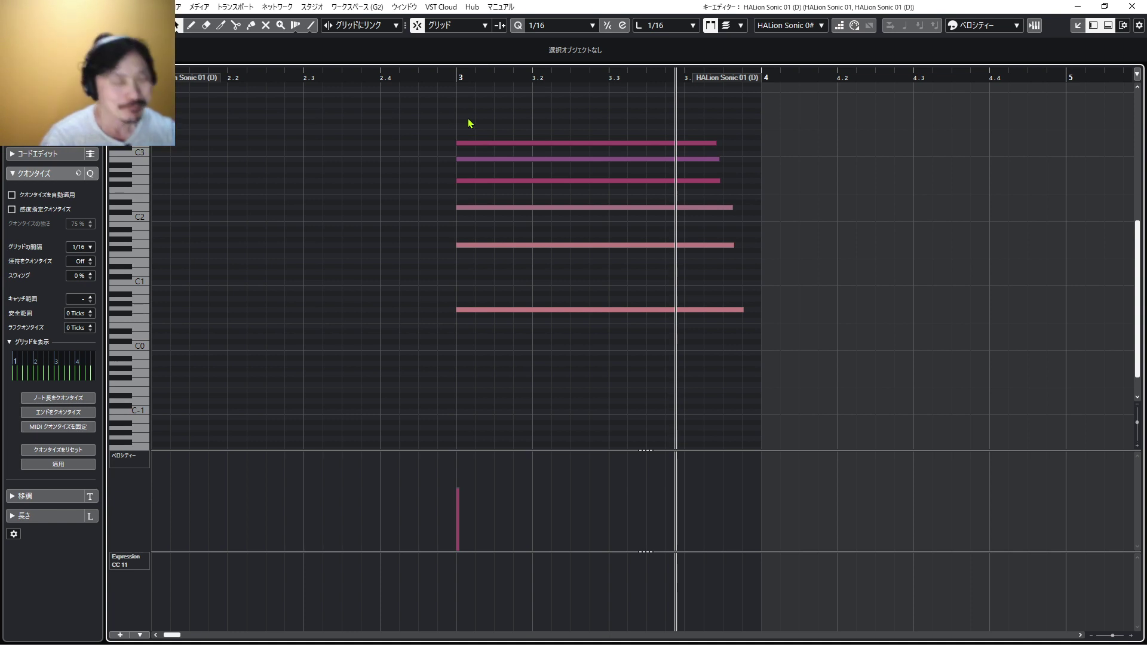
drag(418, 123, 440, 190)
click(415, 167)
drag(426, 116, 540, 177)
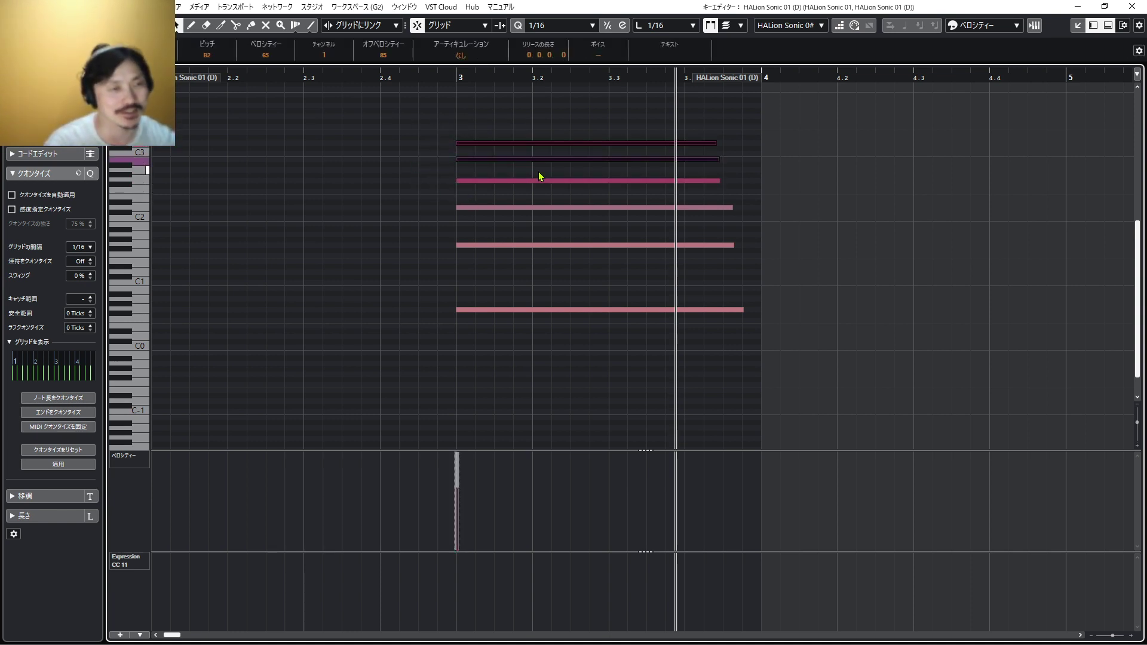
drag(402, 179, 501, 196)
click(492, 125)
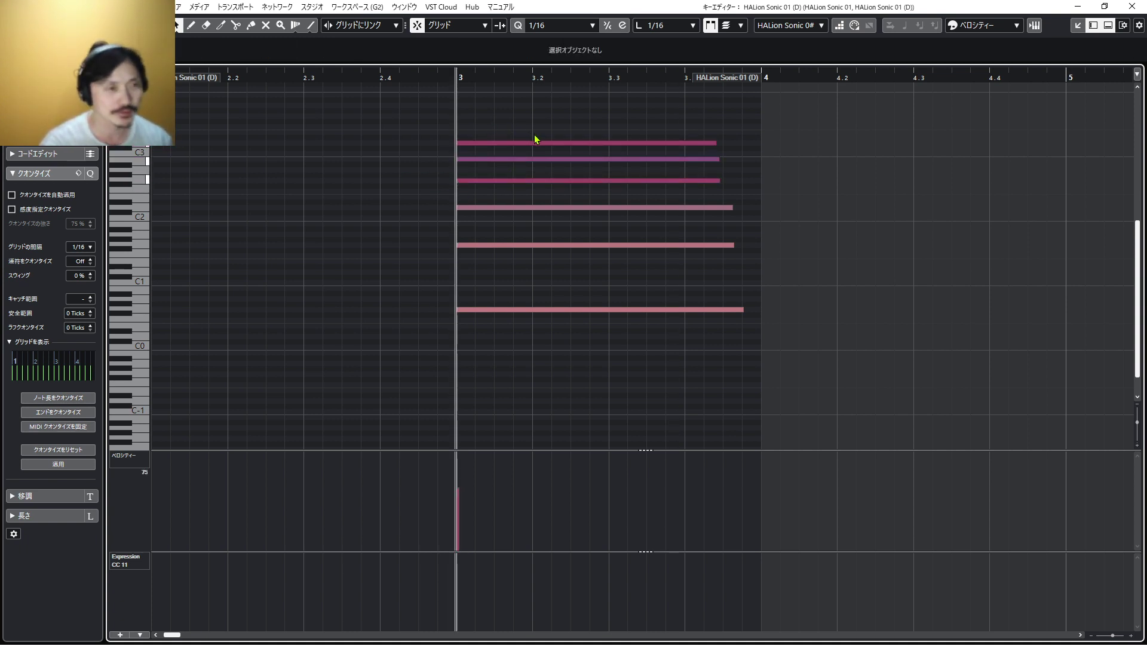
Compare the G1 and D2 notes of the middle part with the upper group G2, B2 and D3 by selecting them
click(491, 245)
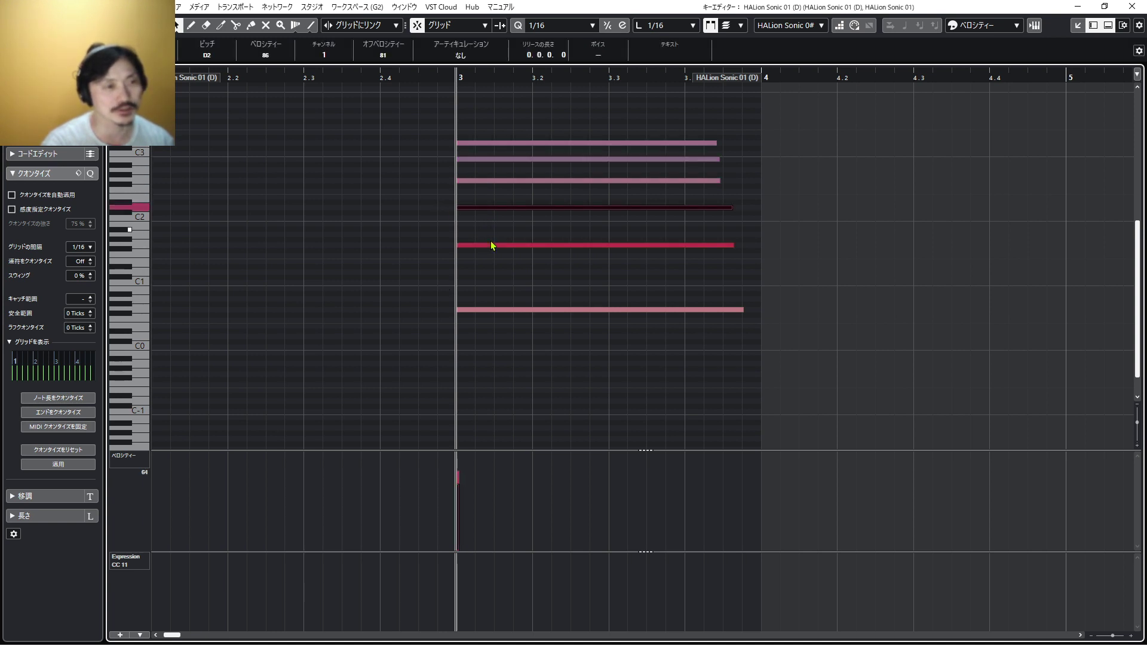
click(500, 208)
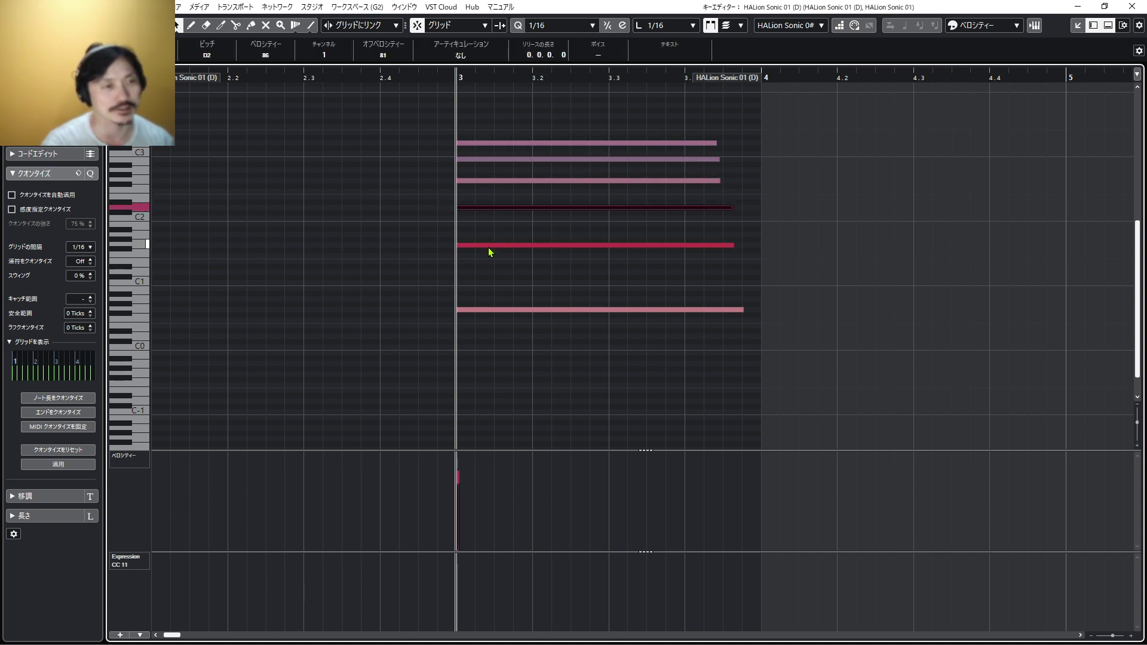
click(490, 245)
click(472, 208)
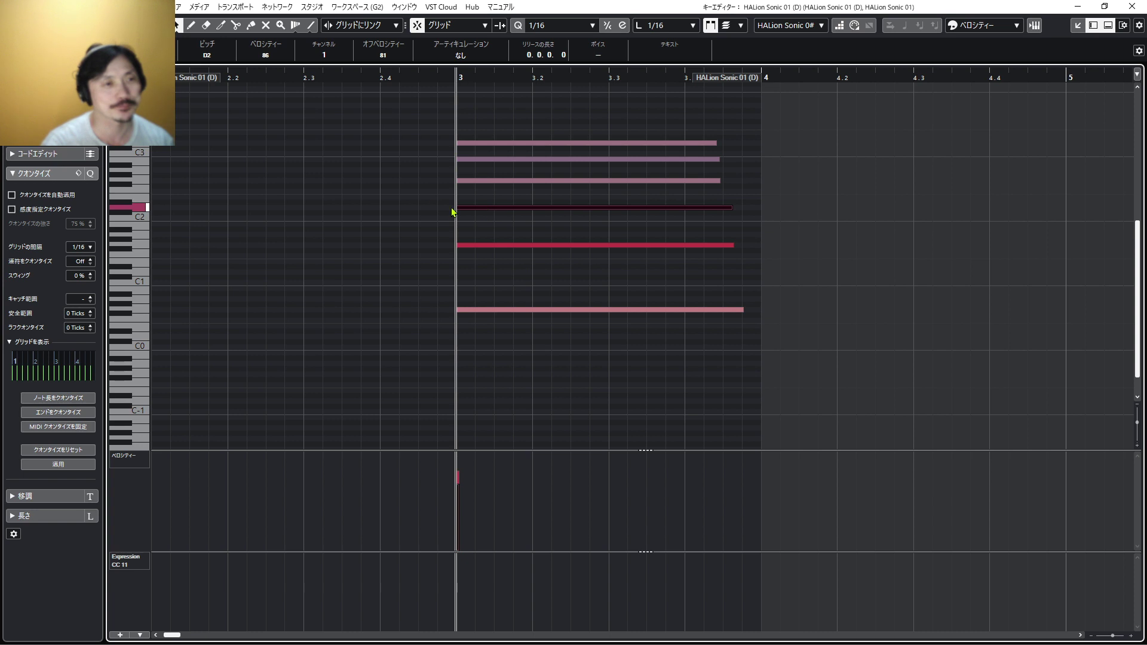
drag(424, 126, 500, 185)
click(402, 189)
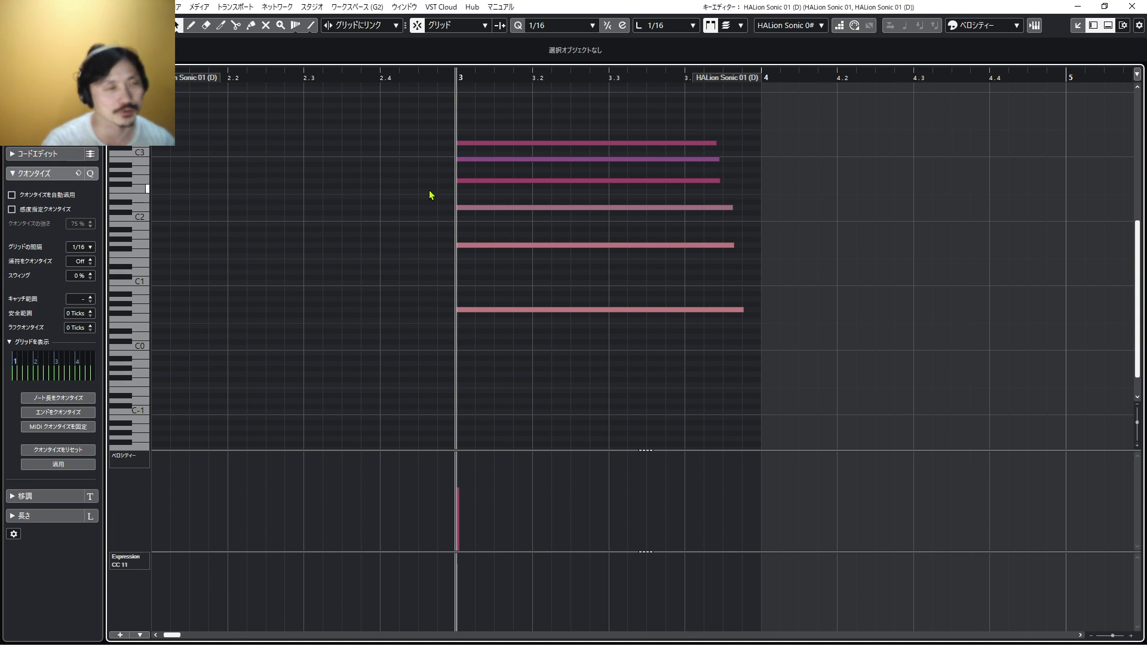
drag(430, 191, 511, 133)
click(430, 148)
Transpose the B2 and D3 notes of the bar 3 chord down one octave and play the new voicing
drag(409, 125, 441, 167)
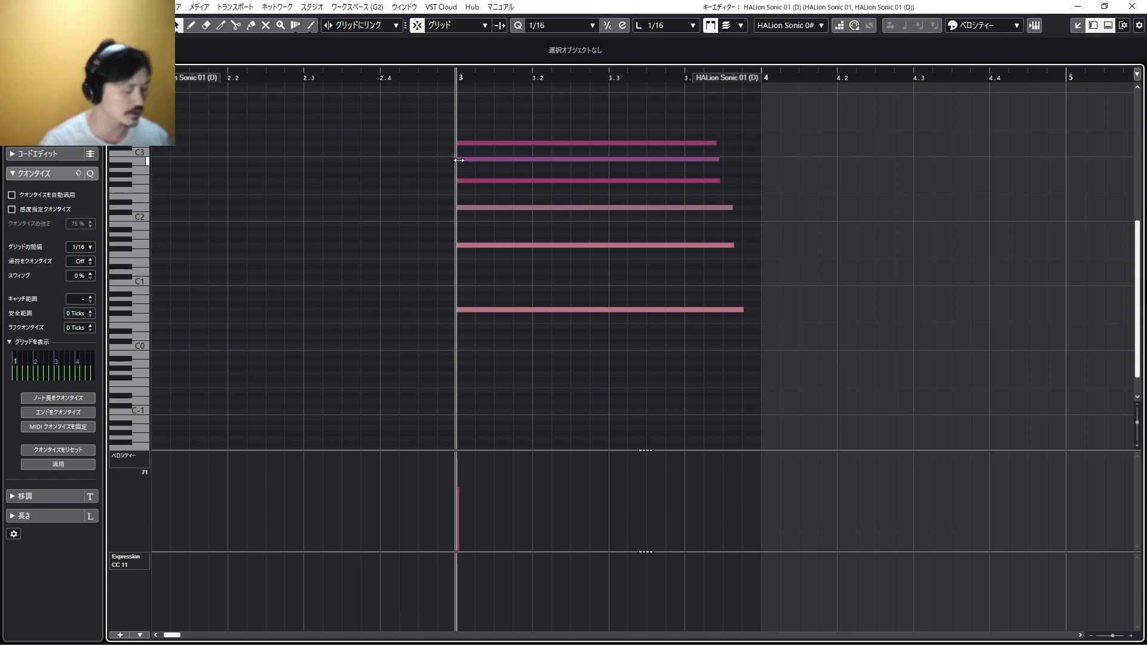
drag(451, 144, 501, 174)
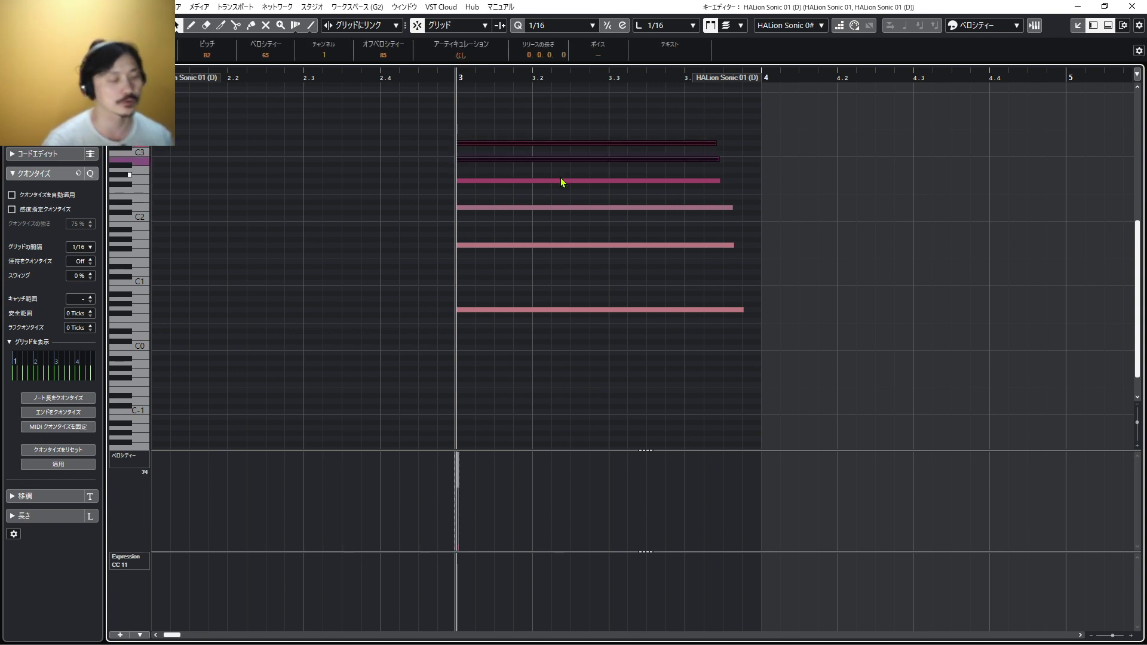
key(shift+Down)
click(565, 193)
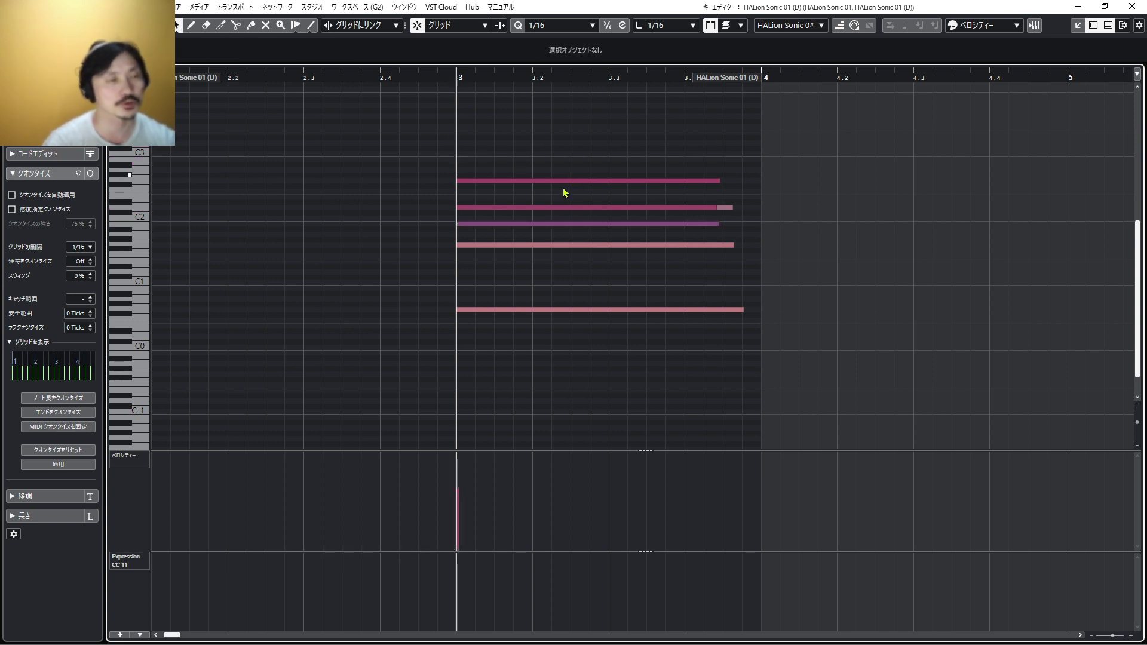
key(space)
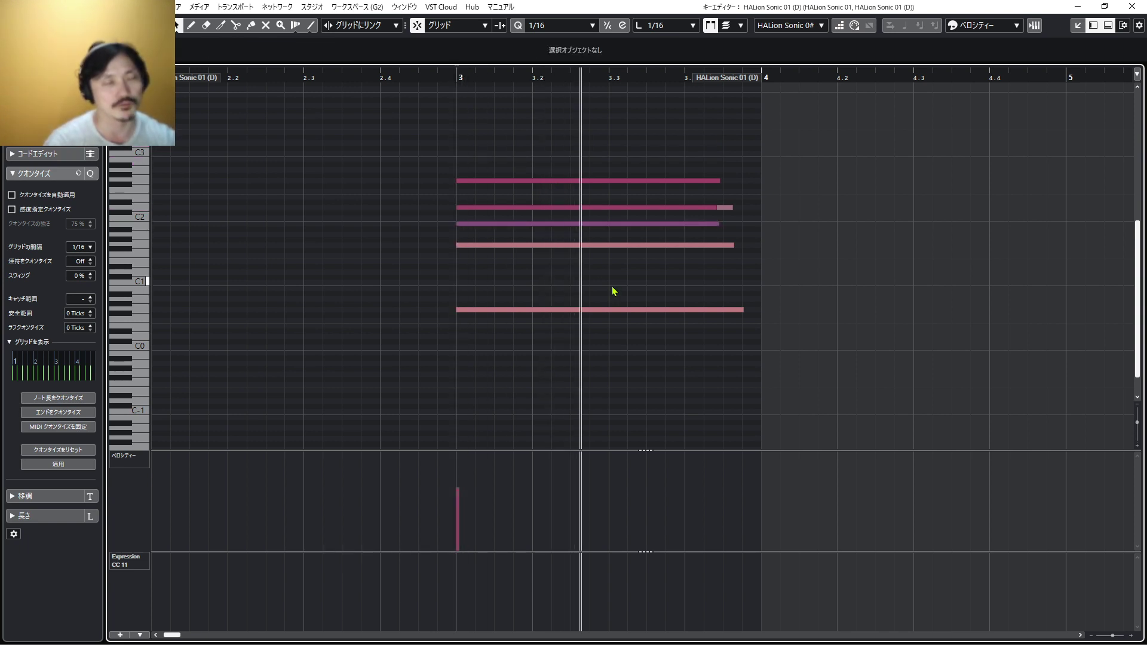
Compare the original and octave-lowered voicings of the bar 3 chord by undoing and redoing the transposition and playing each version
key(space)
key(ctrl+z)
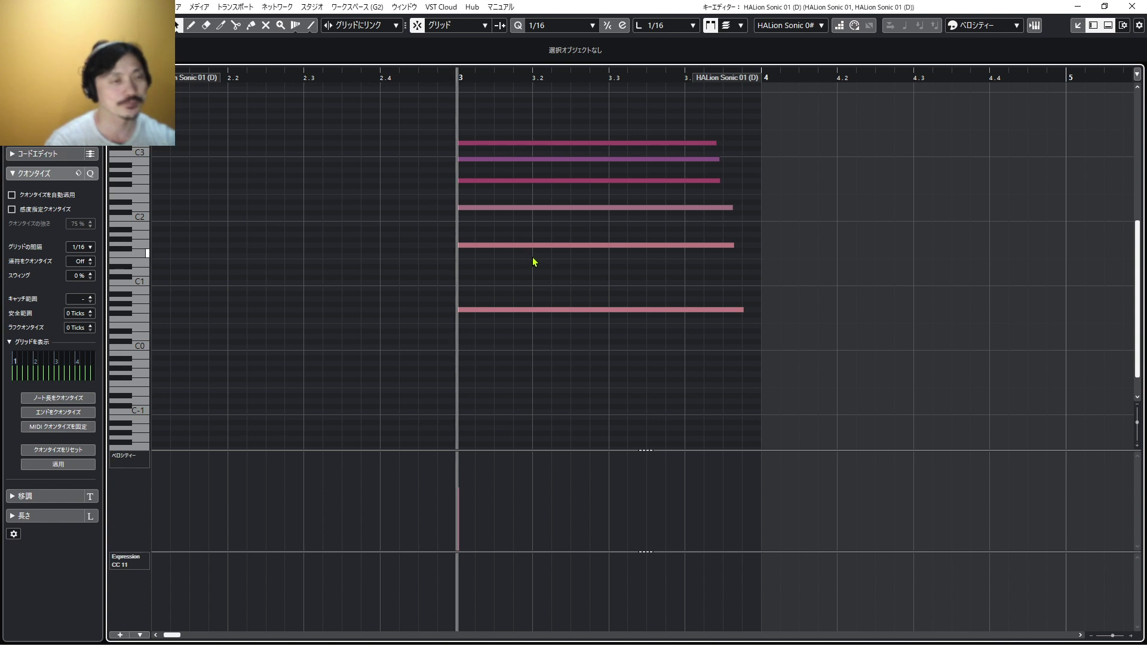
key(space)
key(space)
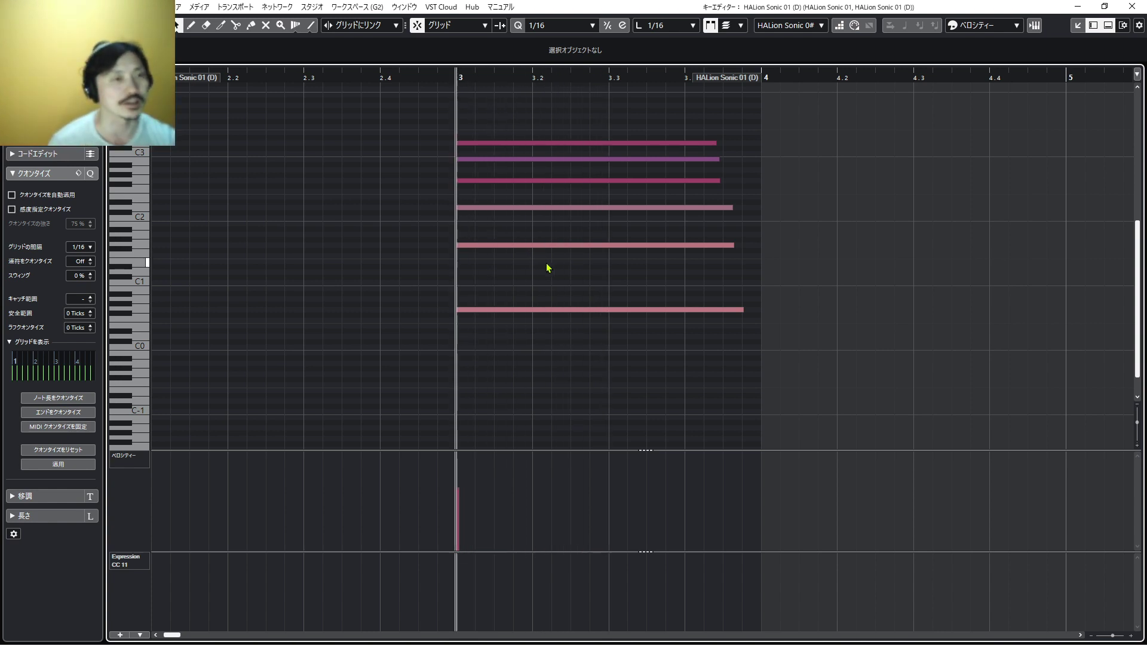
key(ctrl+shift+z)
key(space)
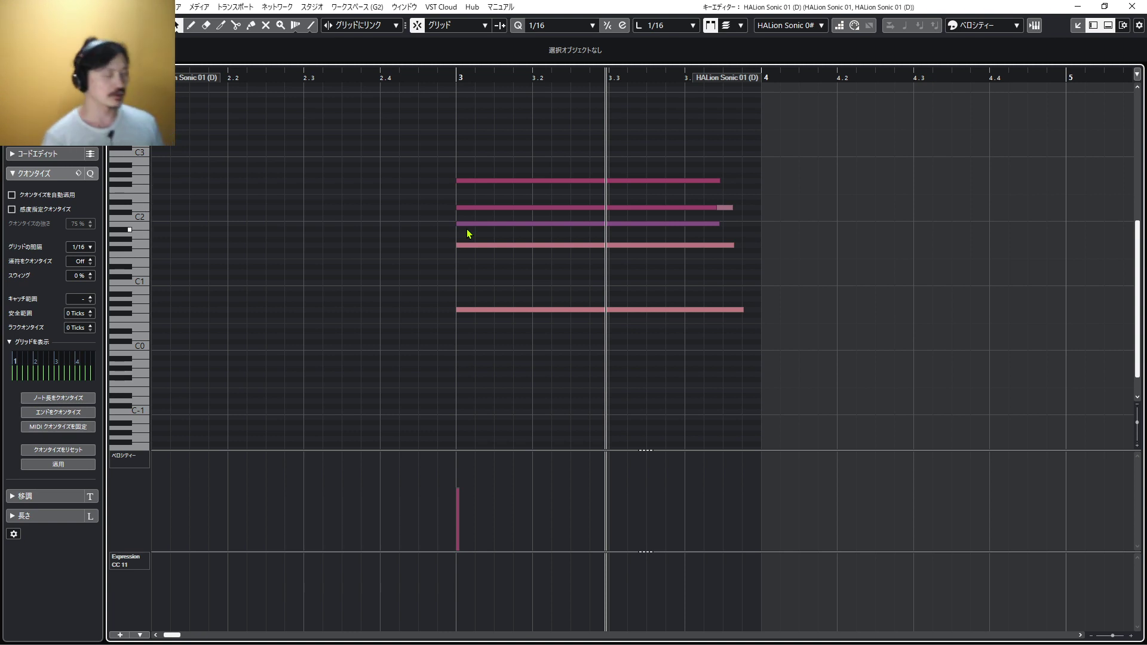
Try adding an A1 note to the bar 3 chord by copying the B1 note down, and delete the copy
click(503, 223)
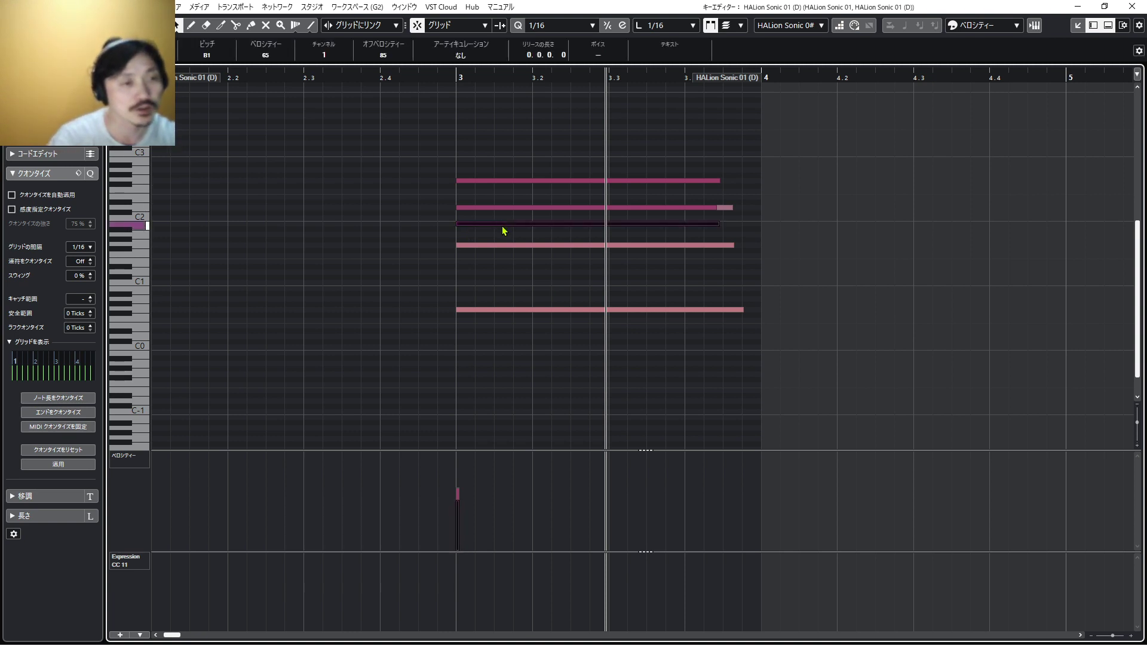
drag(504, 230, 503, 235)
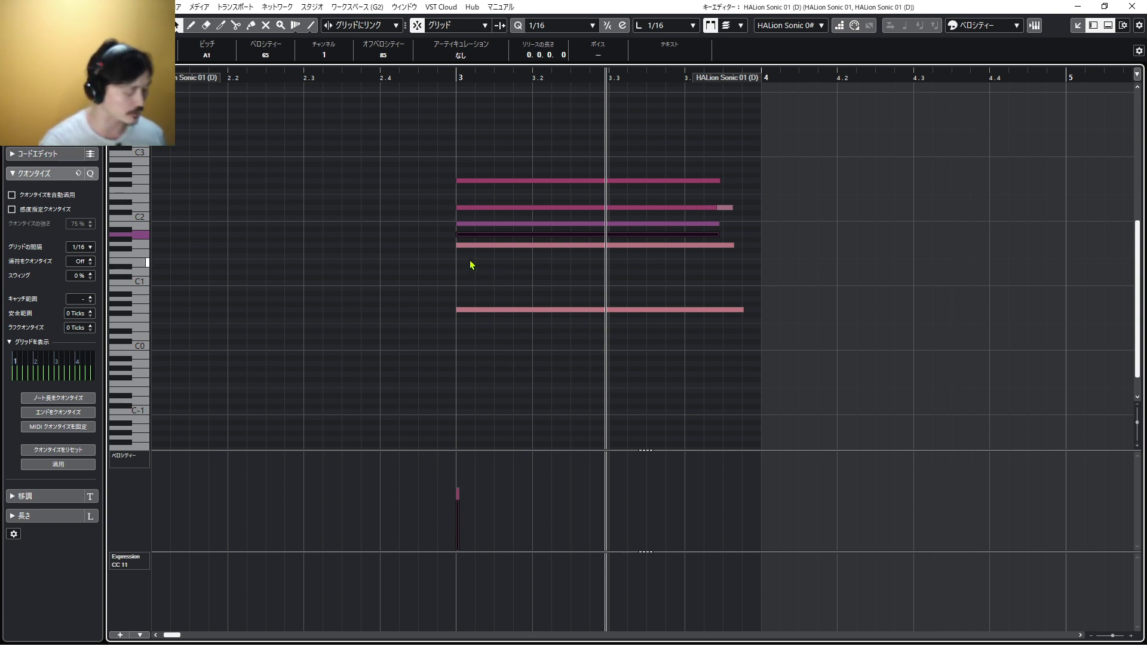
click(499, 273)
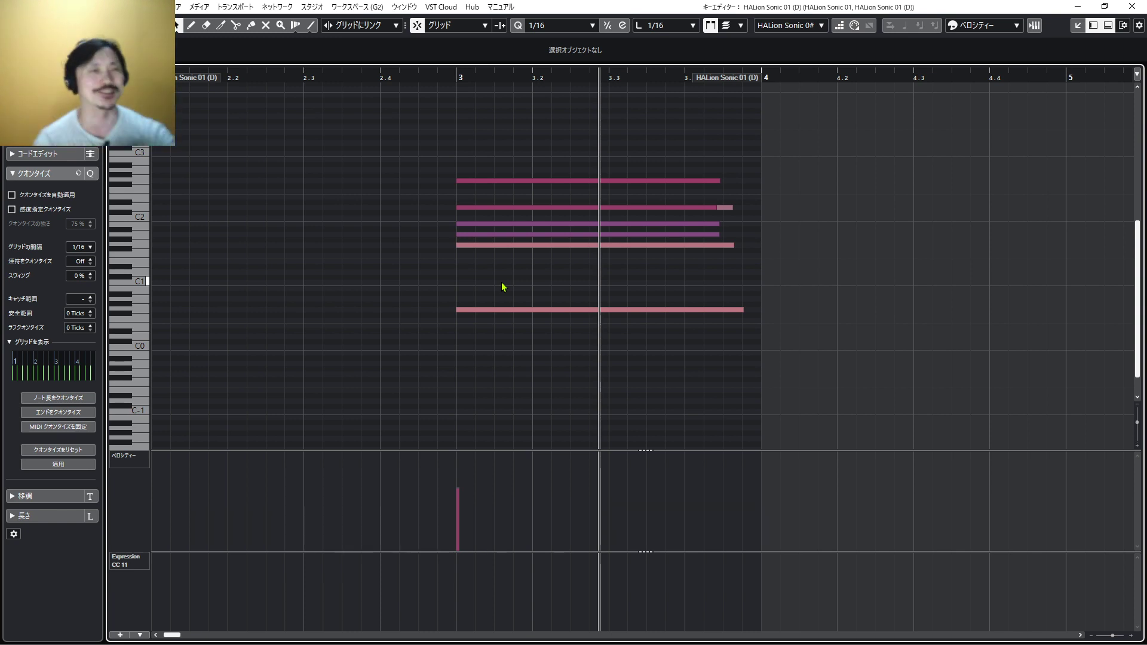
click(496, 234)
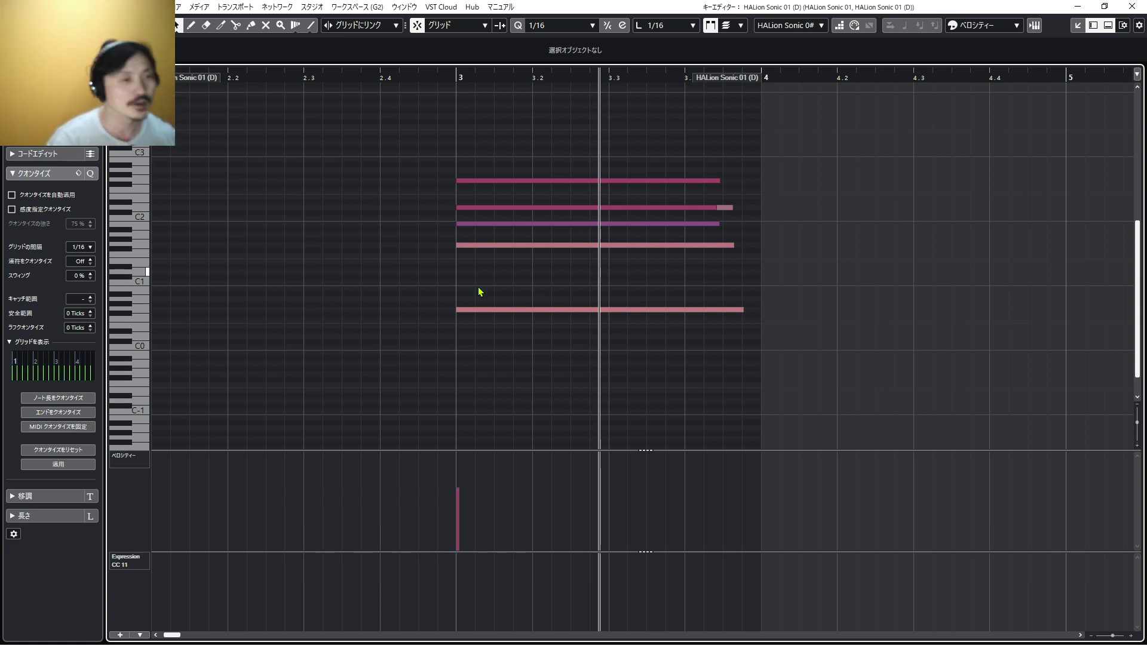
Inspect the G0, G1, D2 and B1 notes of the lowered voicing individually, and undo the octave transposition
click(493, 310)
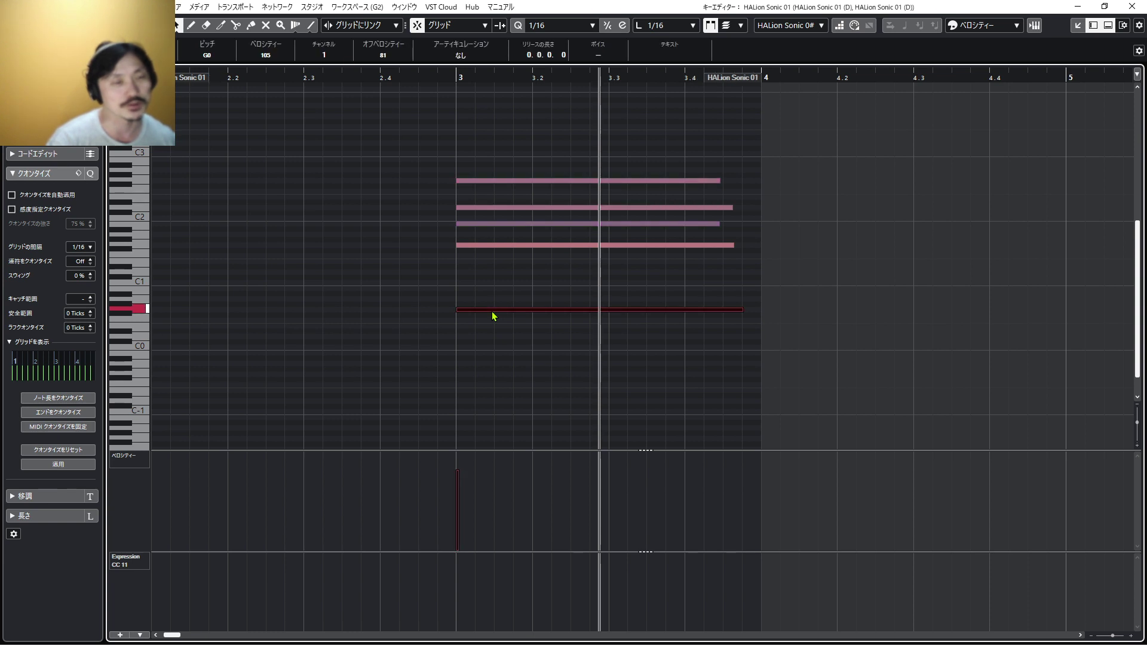
click(477, 245)
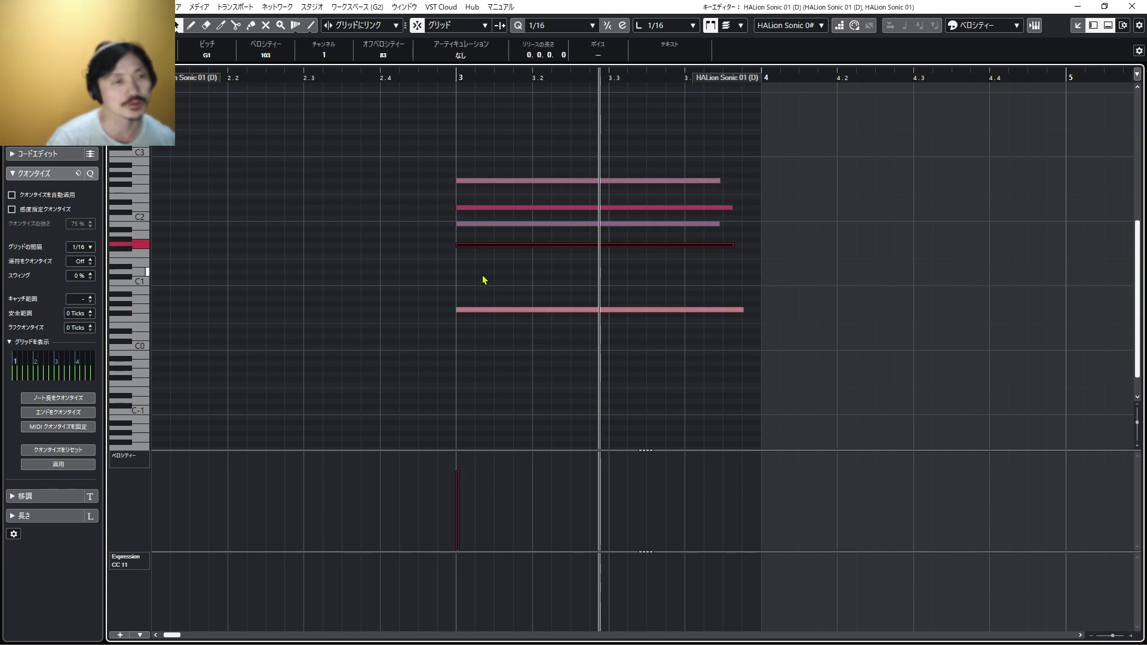
click(492, 208)
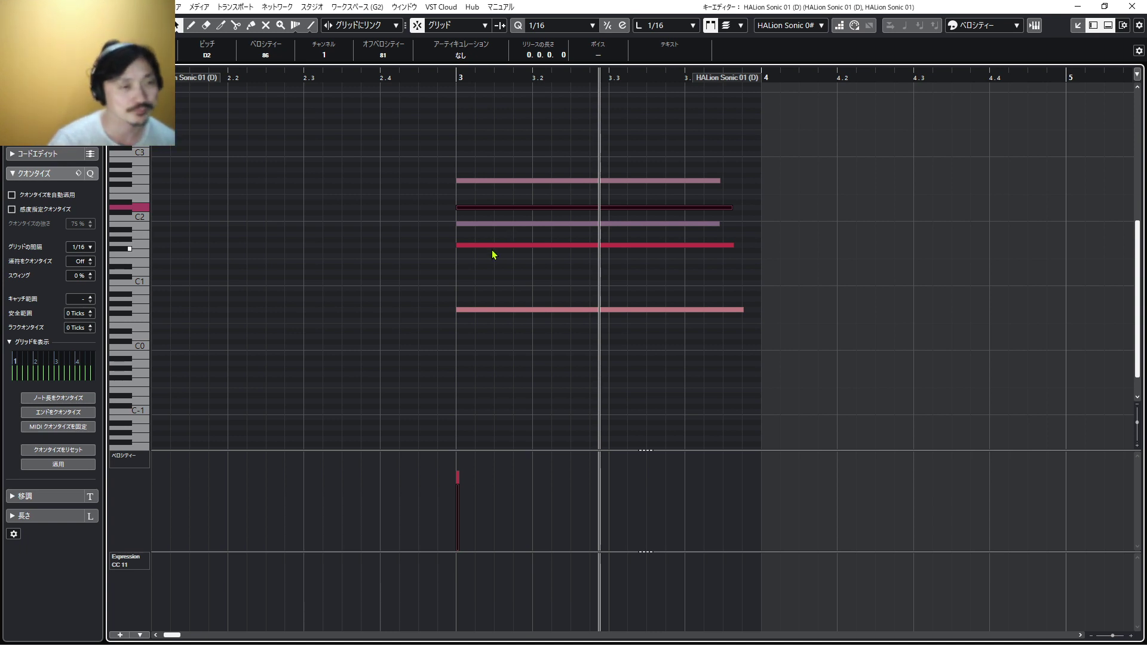
click(500, 225)
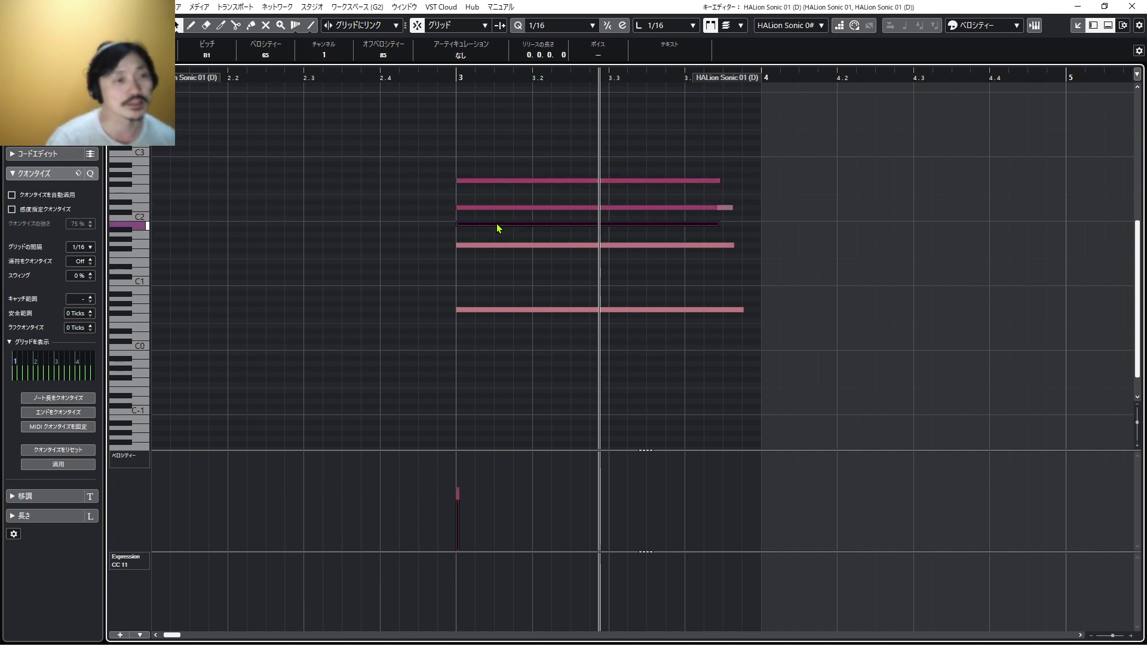
click(404, 238)
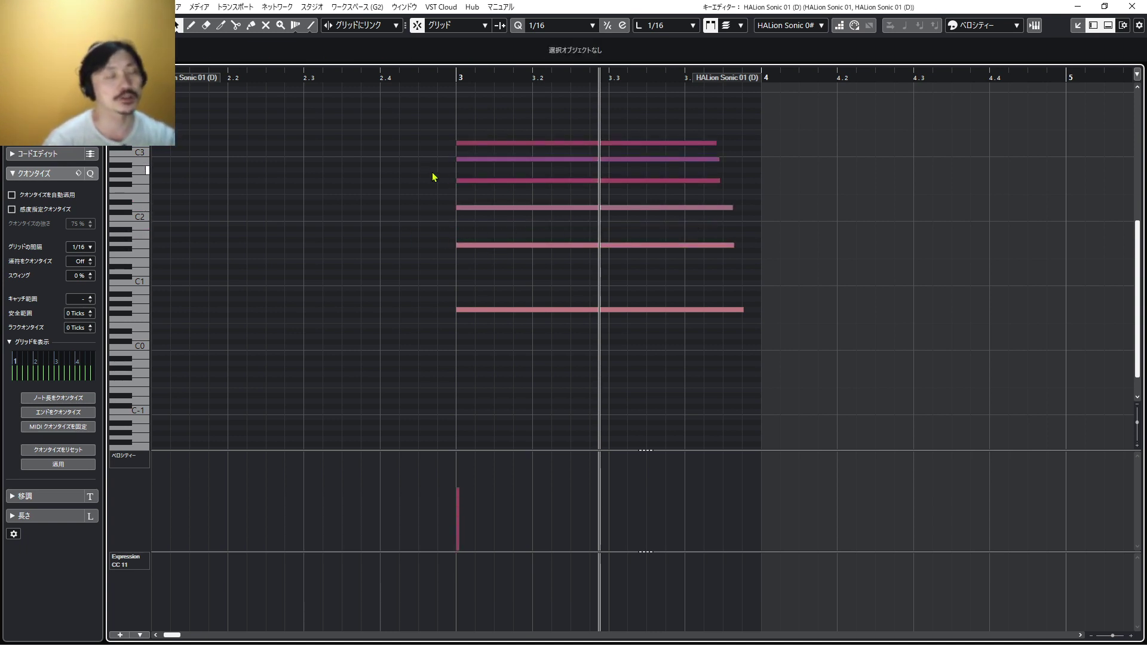
Examine the upper chord notes G2, B2 and D3 by selecting them, and clear the selection
drag(441, 182, 512, 203)
drag(436, 160, 469, 151)
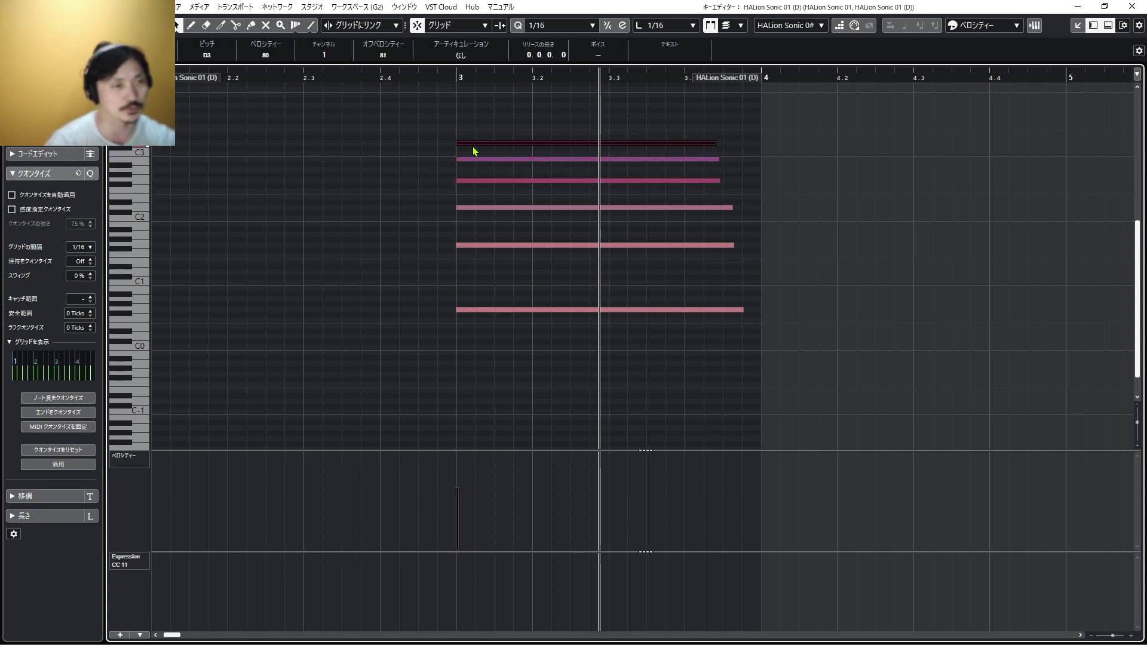
click(515, 125)
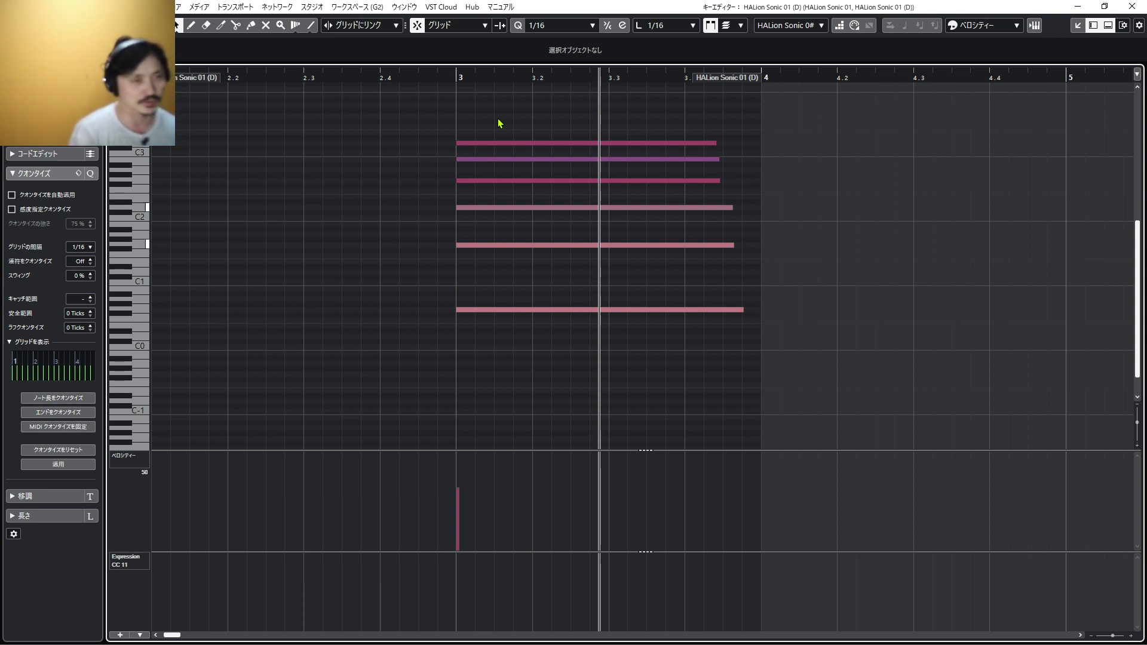
Compare the middle notes G1 and D2 with the higher B2 note by selecting them in turn
click(487, 245)
click(484, 209)
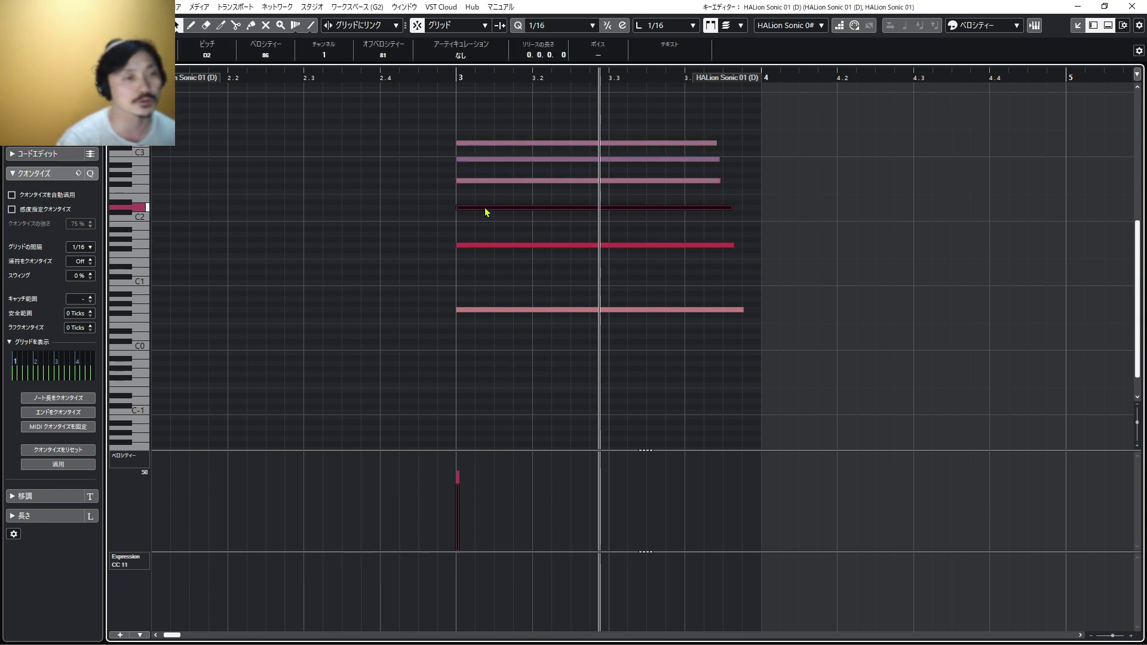
click(427, 235)
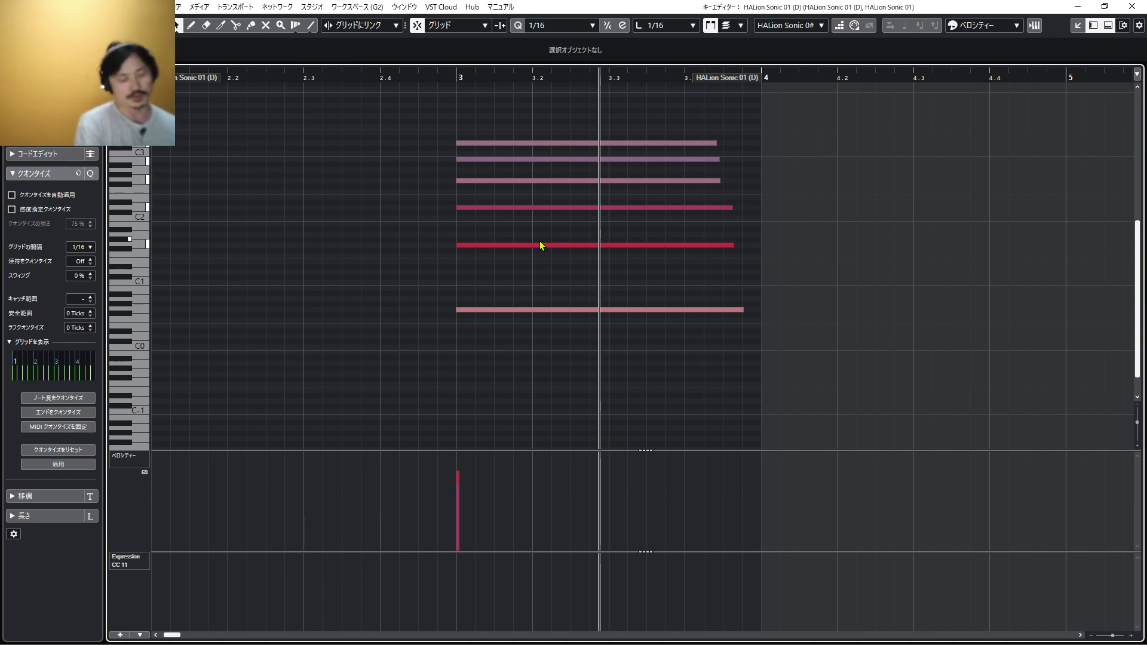
click(499, 159)
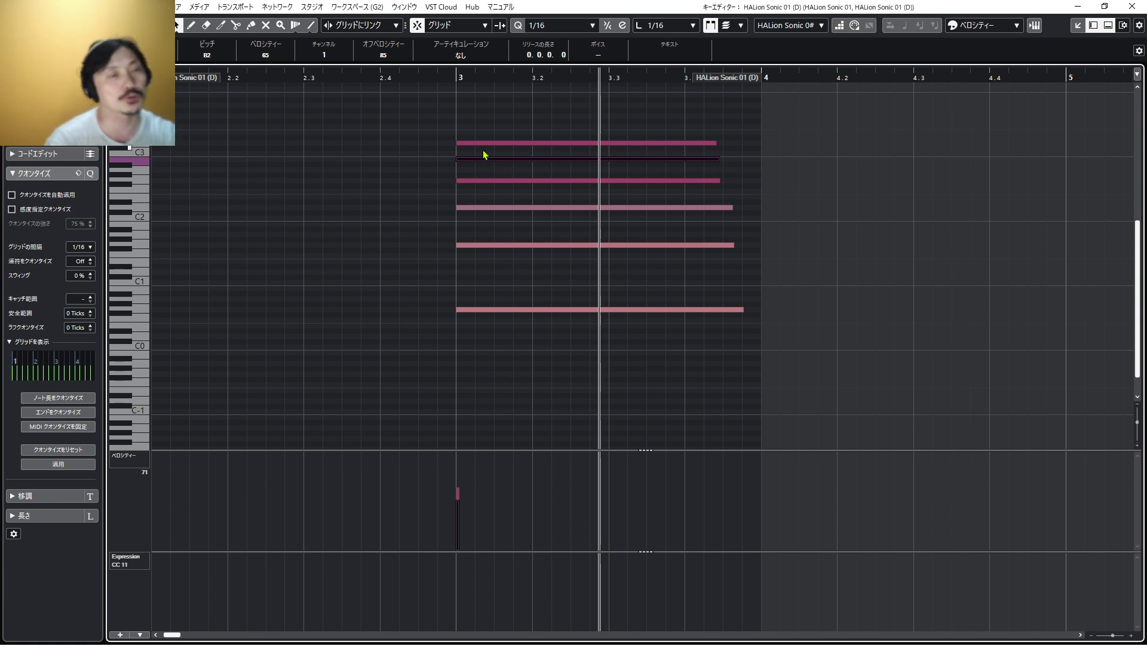
click(353, 190)
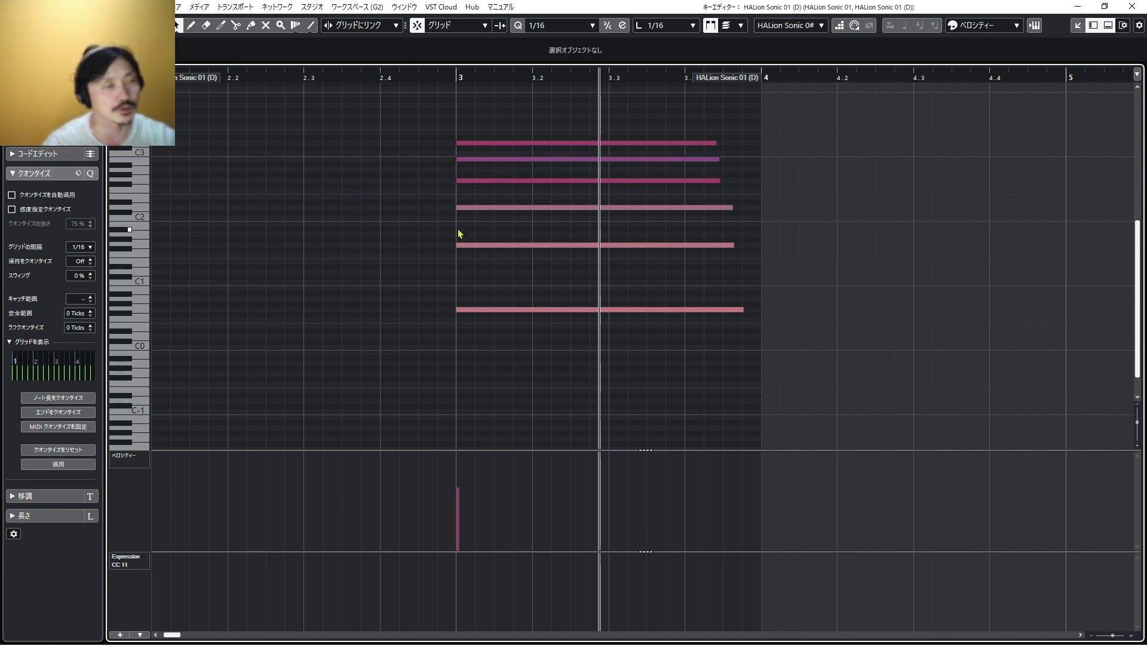